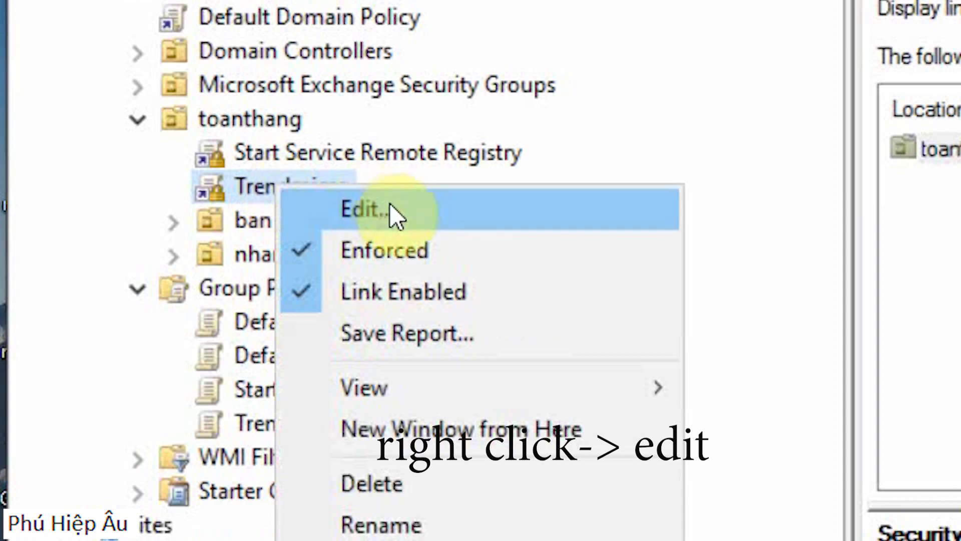
# Step: Open the Trendmicro policy for editing and go to Software installation under User Configuration's Policies and Software Settings
pyautogui.click(393, 206)
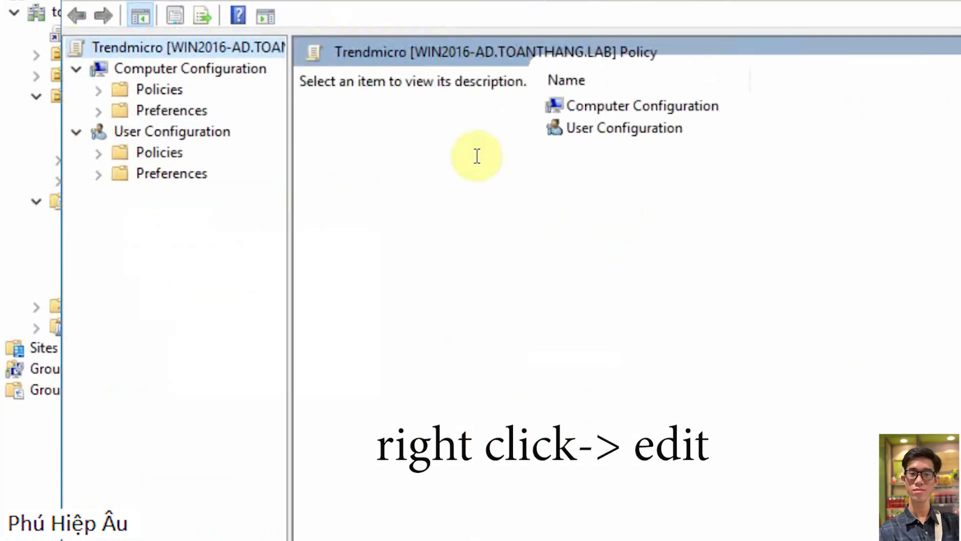
pyautogui.doubleClick(158, 152)
pyautogui.doubleClick(224, 175)
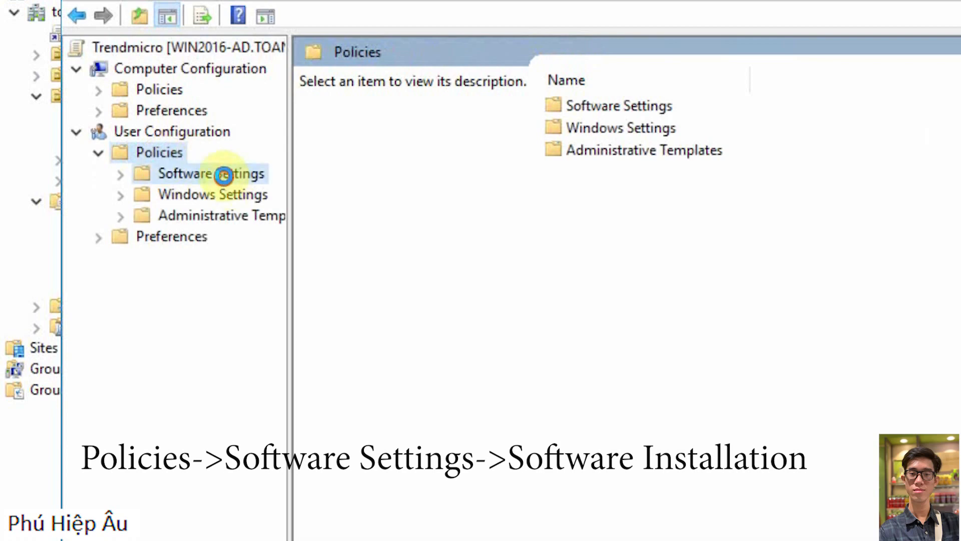
pyautogui.click(228, 195)
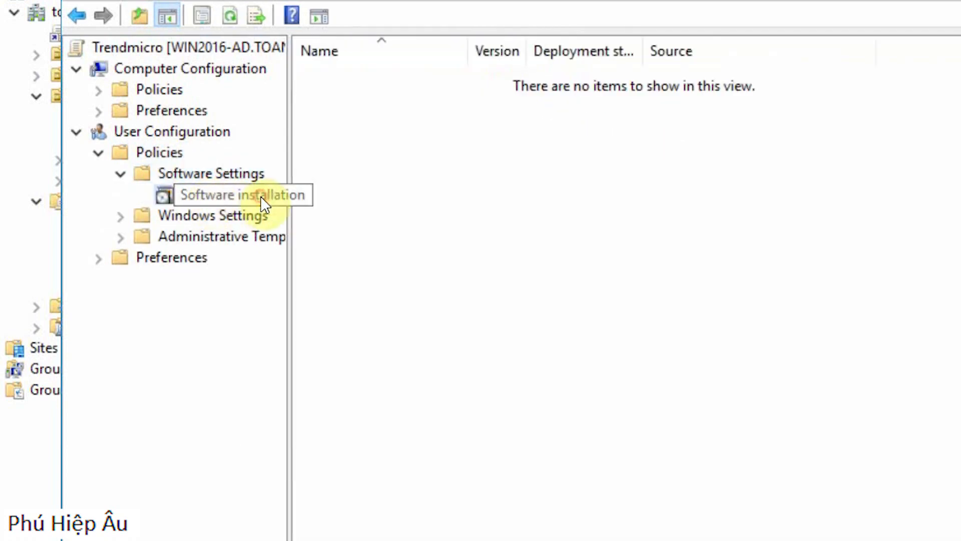
# Step: Review the Software installation properties and accept the package location \\172.16.100.3\share\ with the Advanced and Maximum options
pyautogui.rightClick(215, 197)
pyautogui.click(345, 365)
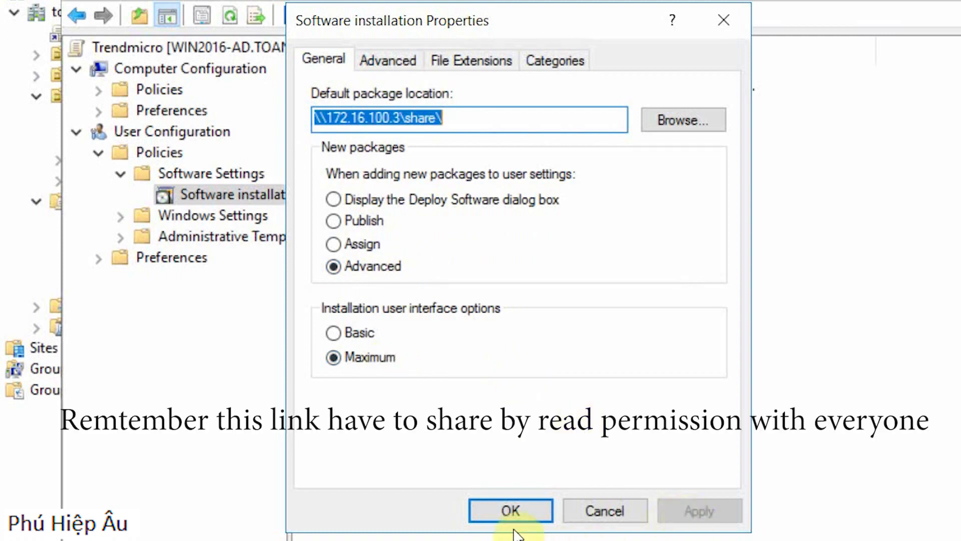
pyautogui.click(512, 512)
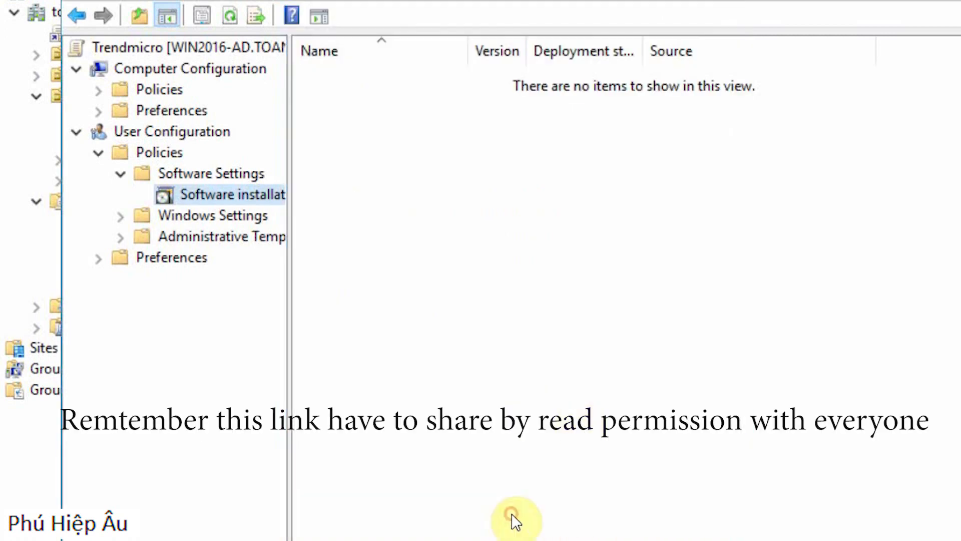
# Step: Add a new software installation package using the cli installer from the share folder on 172.16.100.3
pyautogui.rightClick(226, 195)
pyautogui.moveTo(299, 215)
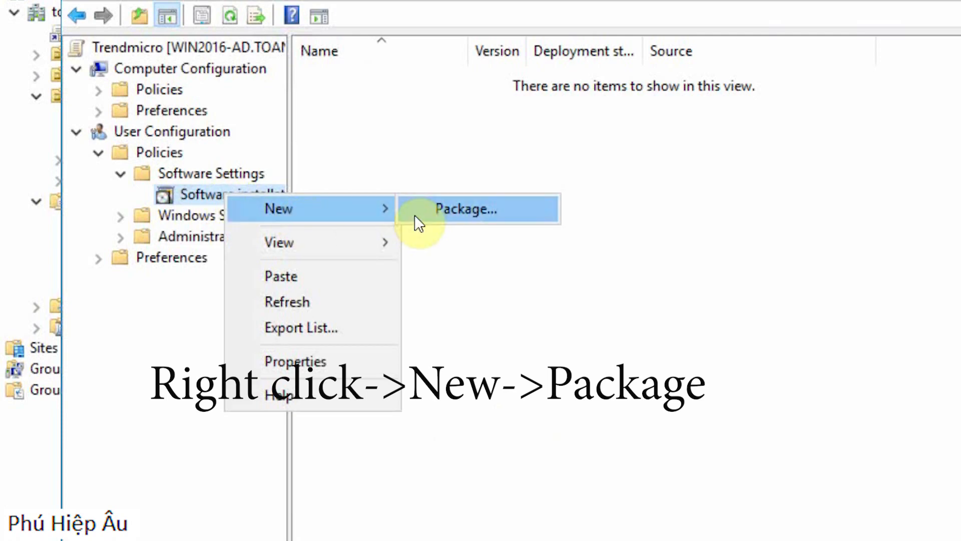
pyautogui.click(419, 215)
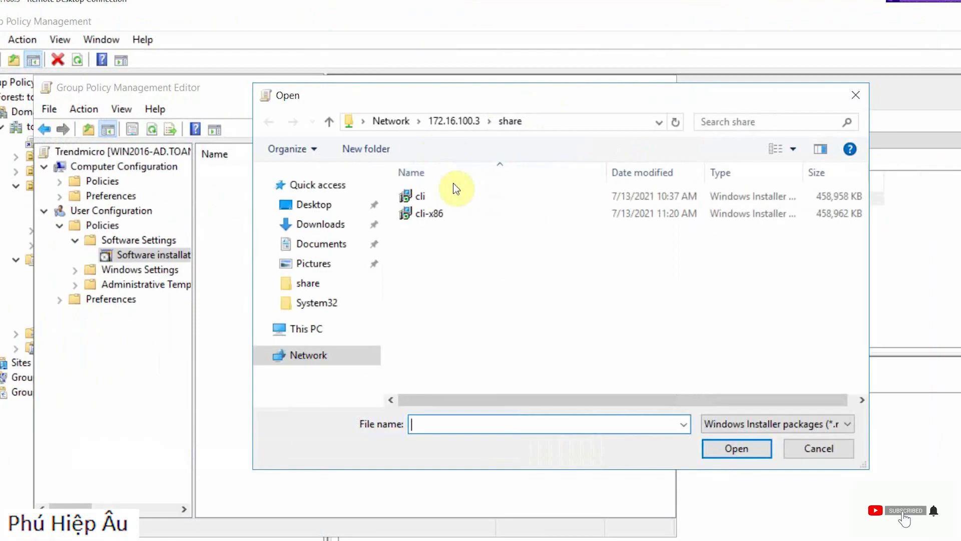
pyautogui.click(473, 195)
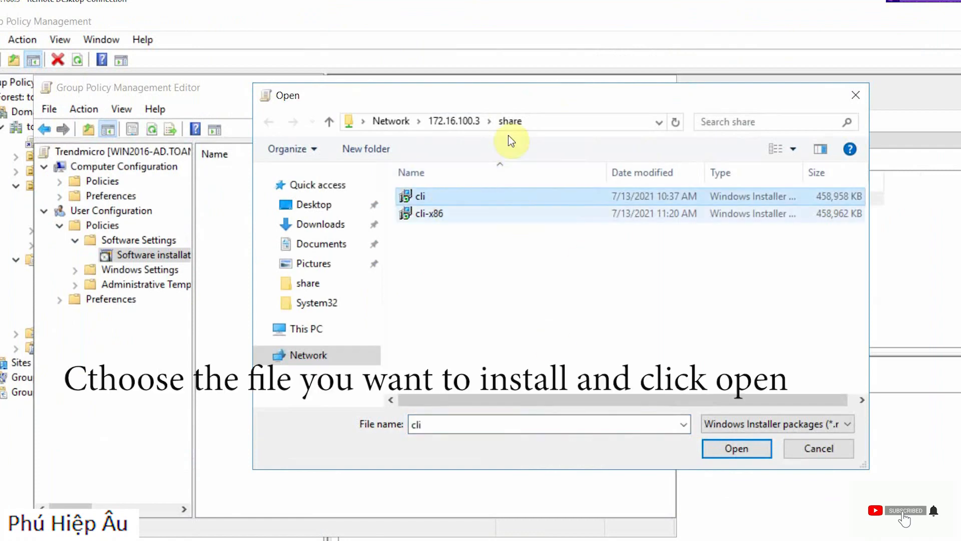
pyautogui.click(748, 450)
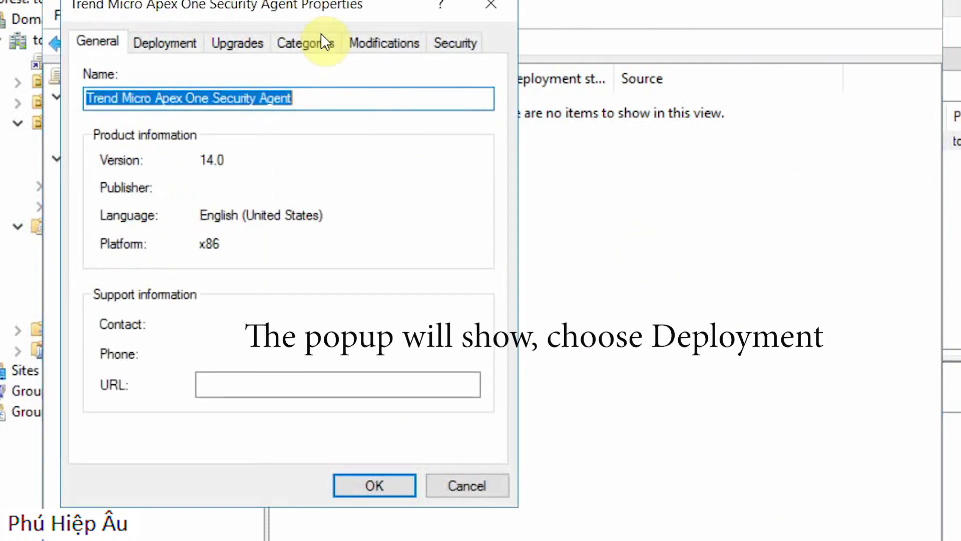
# Step: Set the Trend Micro Apex One Security Agent deployment to Assigned with installation at logon, and accept the package properties
pyautogui.moveTo(303, 9); pyautogui.dragTo(629, 40)
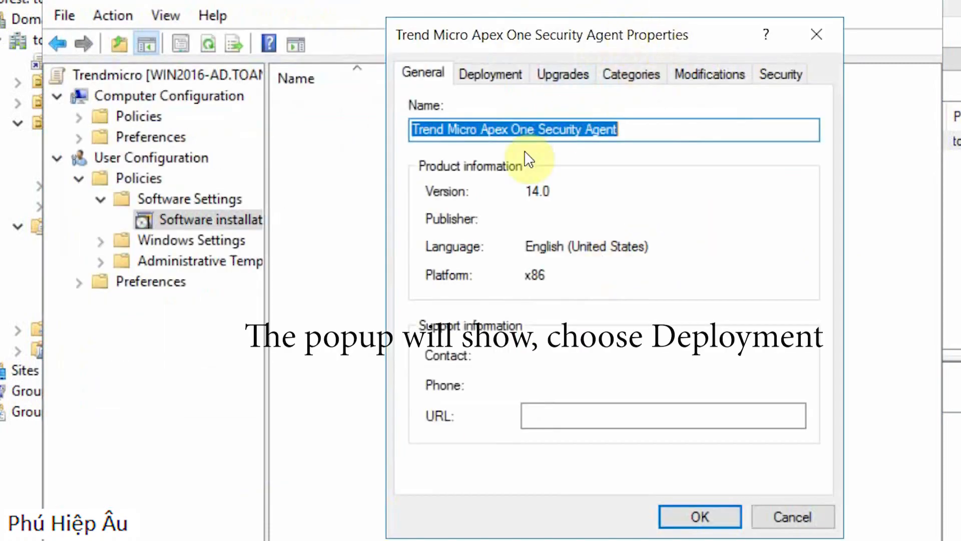
pyautogui.click(484, 76)
pyautogui.click(465, 161)
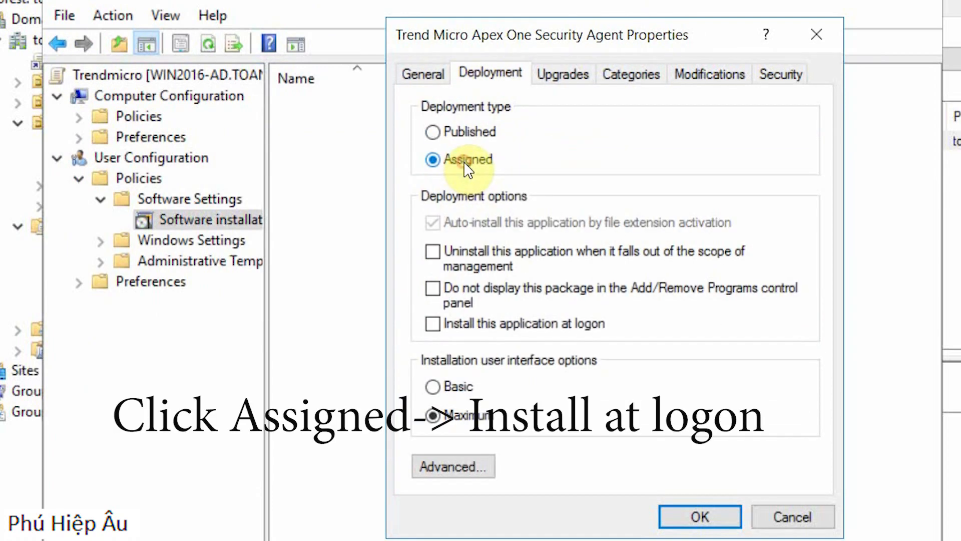
pyautogui.click(532, 326)
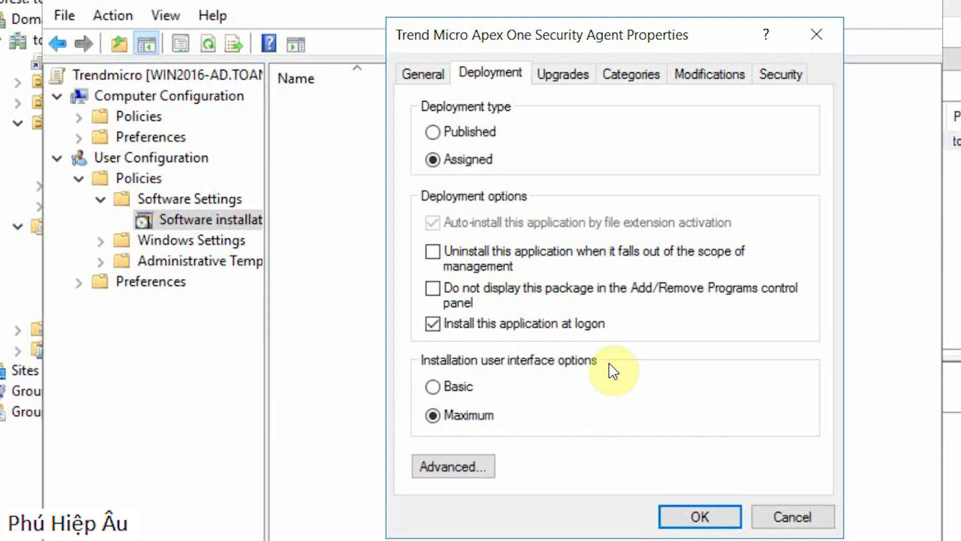
pyautogui.click(682, 518)
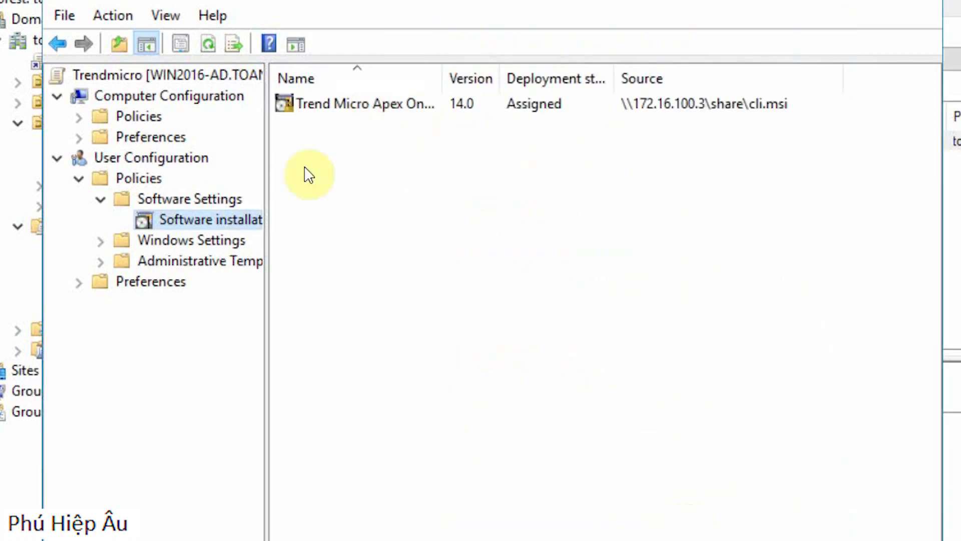
pyautogui.click(764, 249)
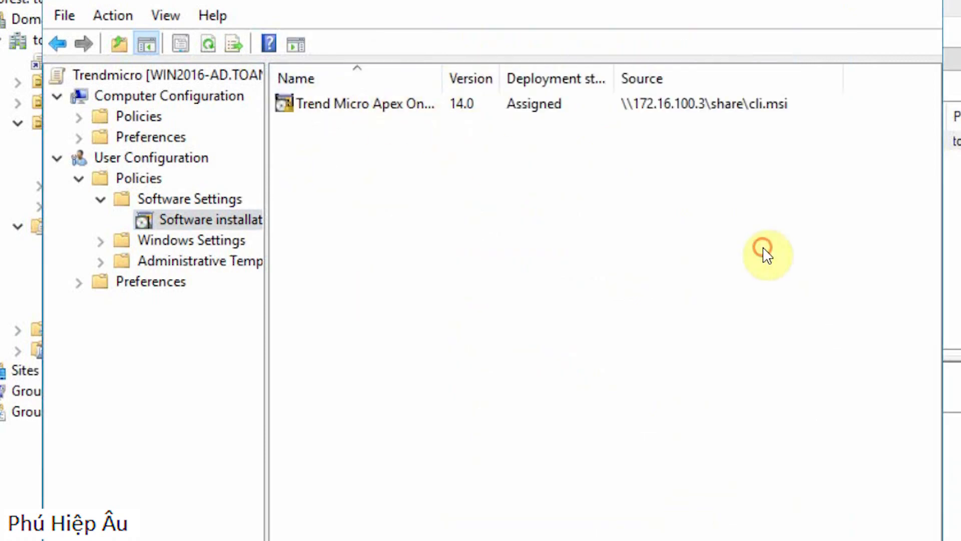
pyautogui.press('super+r')
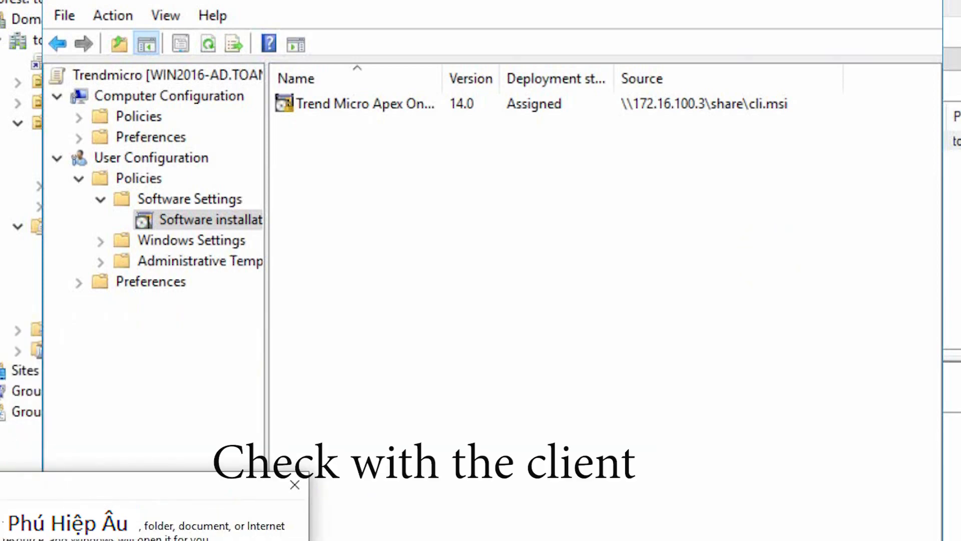
pyautogui.press('Return')
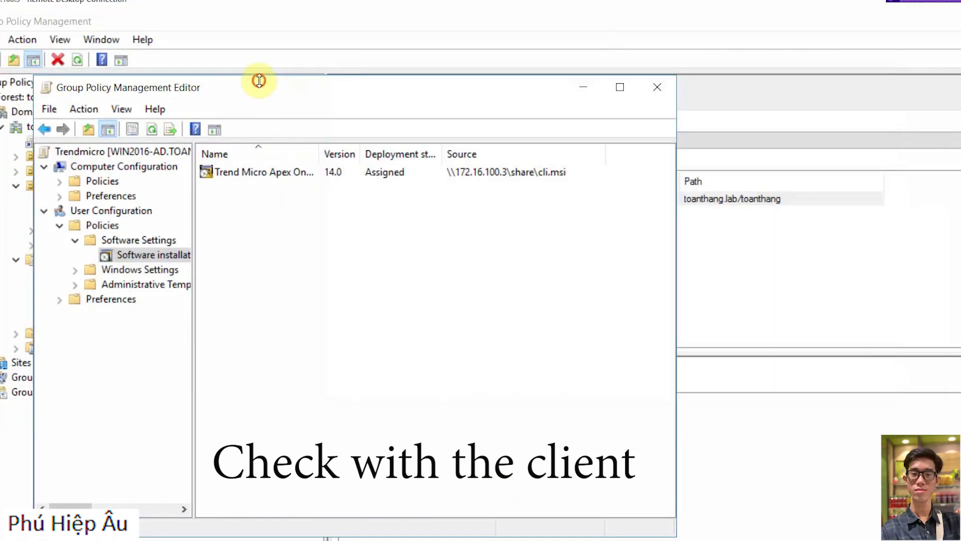
pyautogui.moveTo(418, 87); pyautogui.dragTo(596, 140)
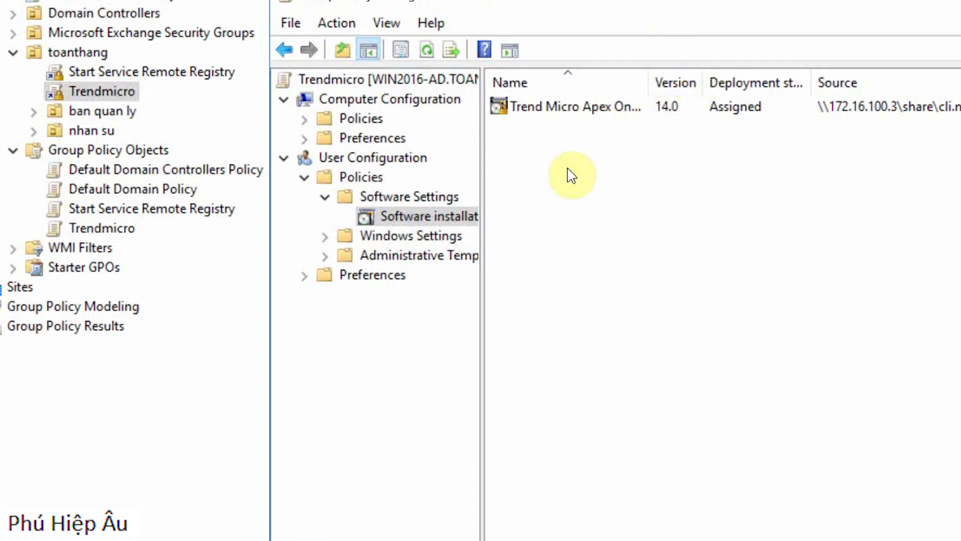
pyautogui.moveTo(590, 4); pyautogui.dragTo(568, 0)
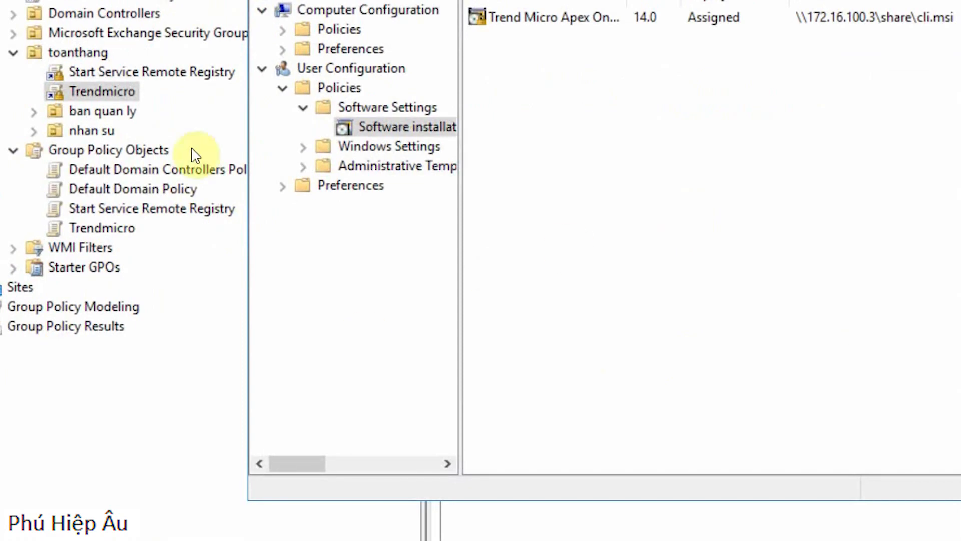
pyautogui.click(169, 395)
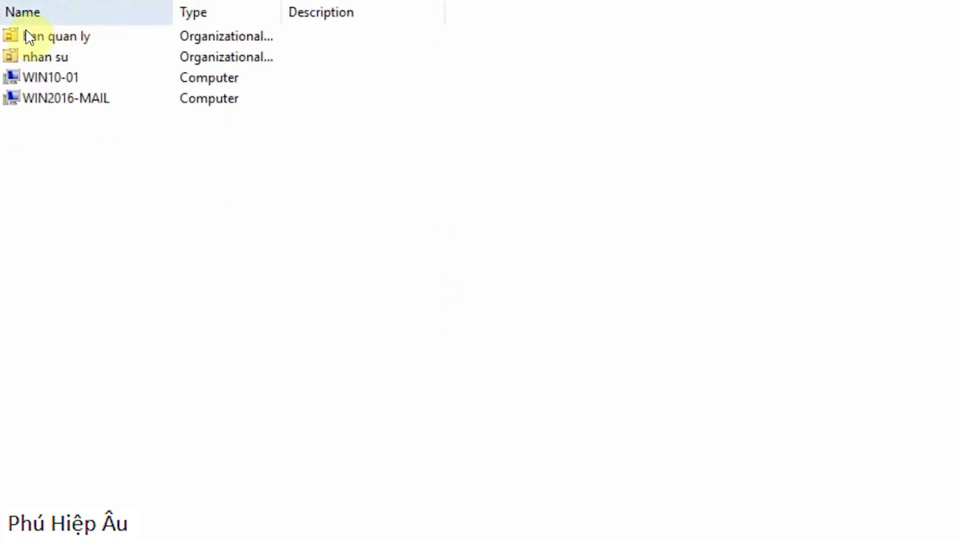
# Step: Open the nhan su organizational unit and select the user account for the client test
pyautogui.doubleClick(57, 61)
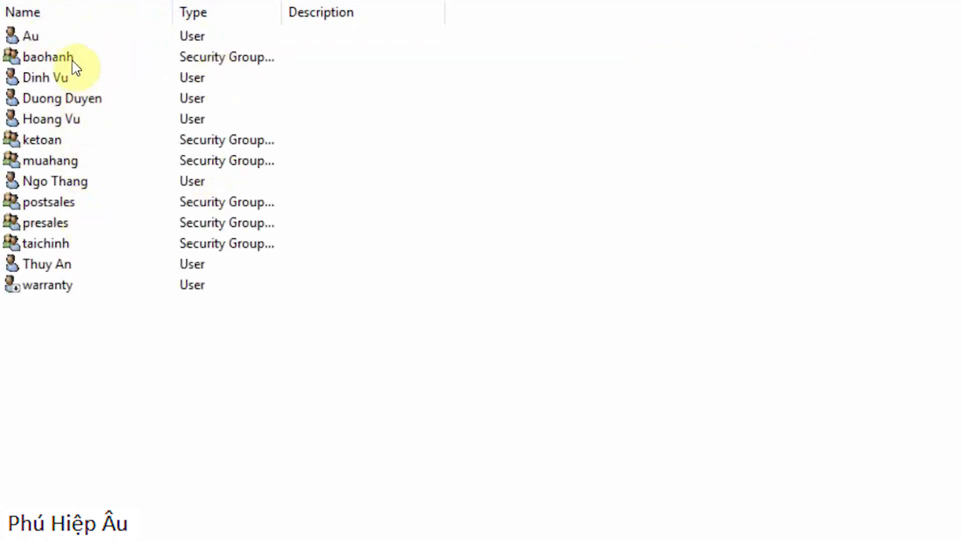
pyautogui.click(39, 45)
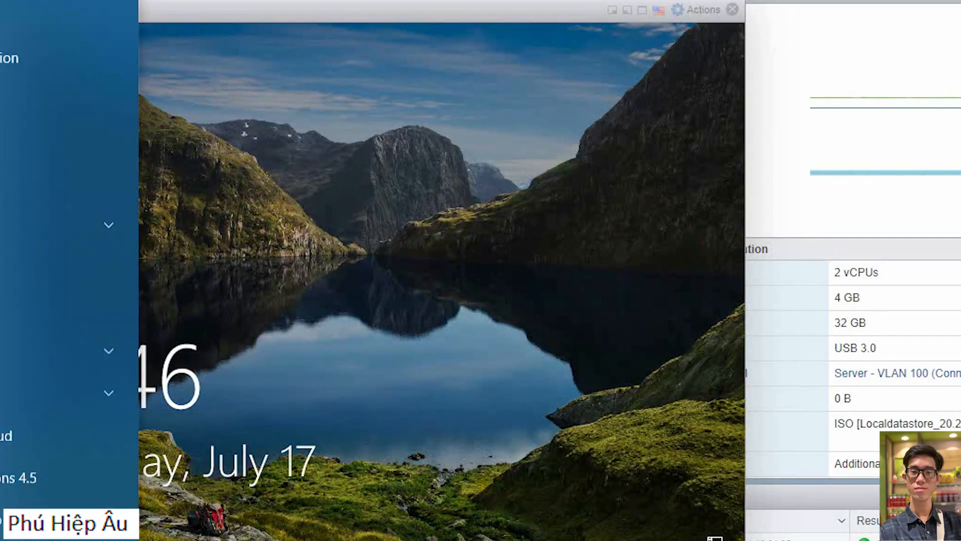
# Step: Sign in to the Win10 client as another user in the TOANTHANG domain with the test account's user name and password
pyautogui.click(477, 413)
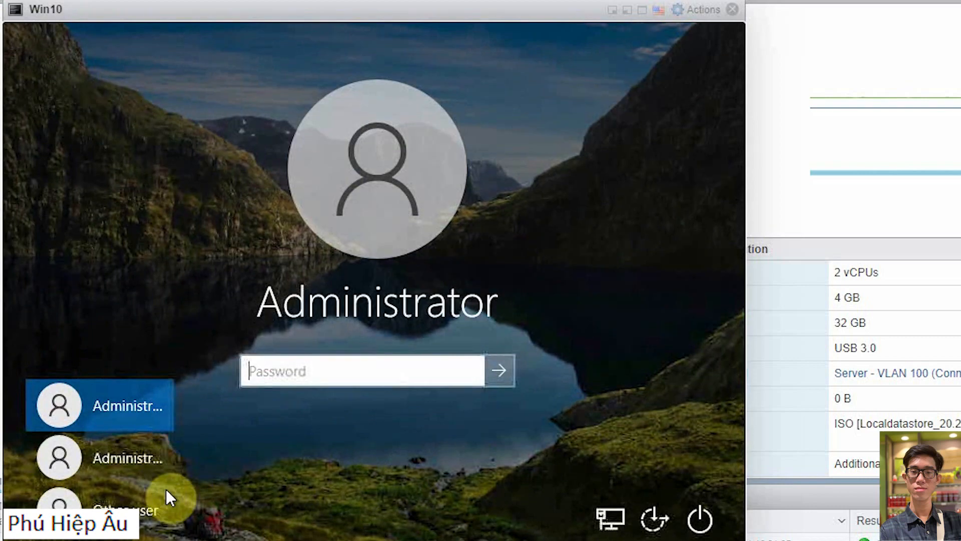
pyautogui.click(145, 513)
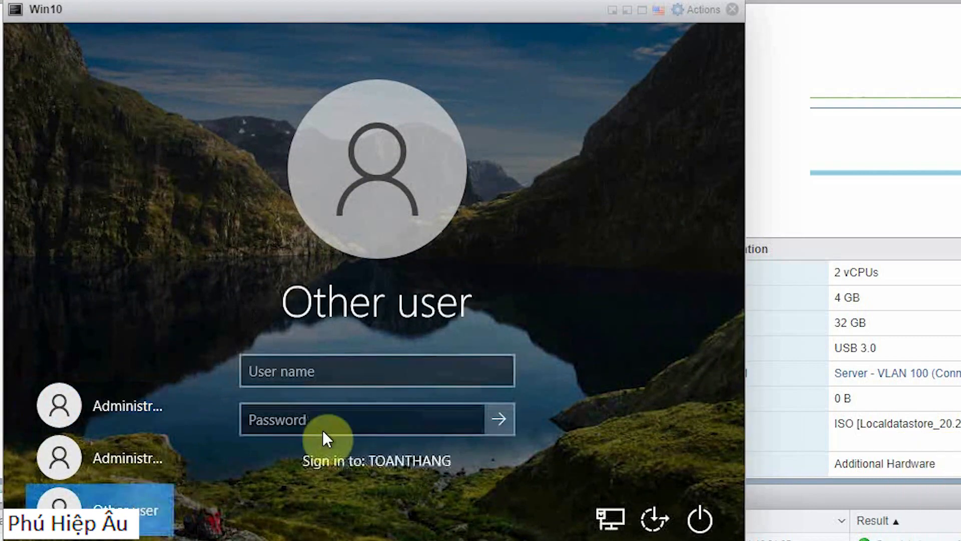
pyautogui.click(423, 380)
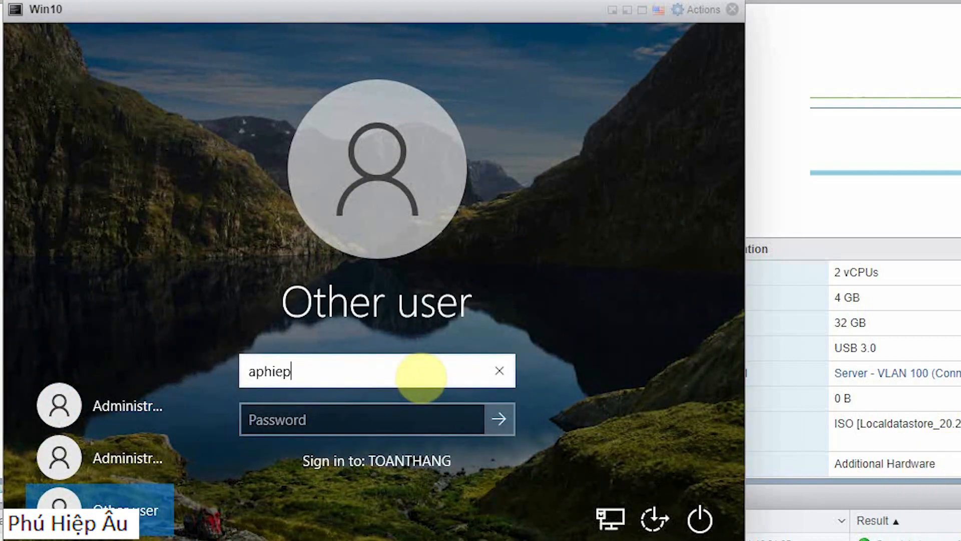
pyautogui.press('Tab')
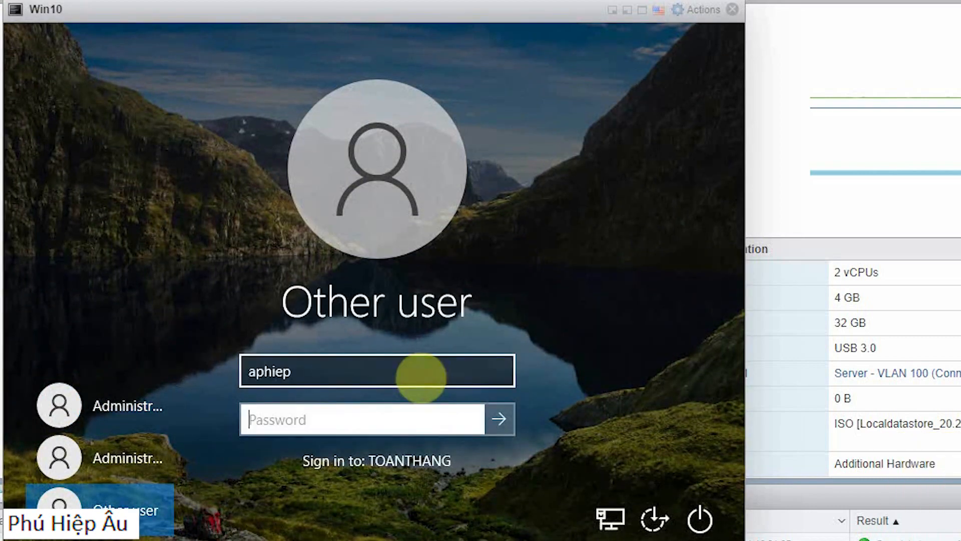
pyautogui.write('••')
pyautogui.press('BackSpace')
pyautogui.press('BackSpace')
pyautogui.write('•')
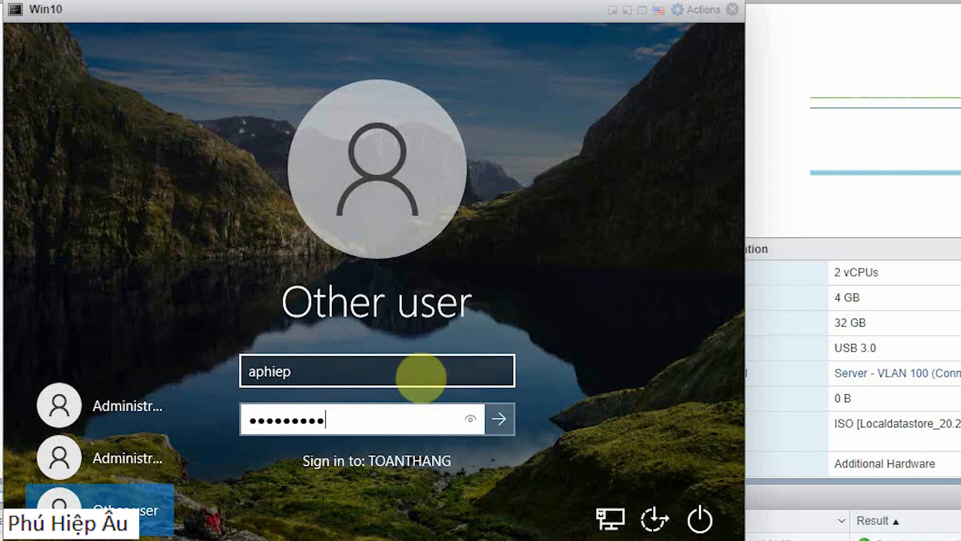
pyautogui.press('Return')
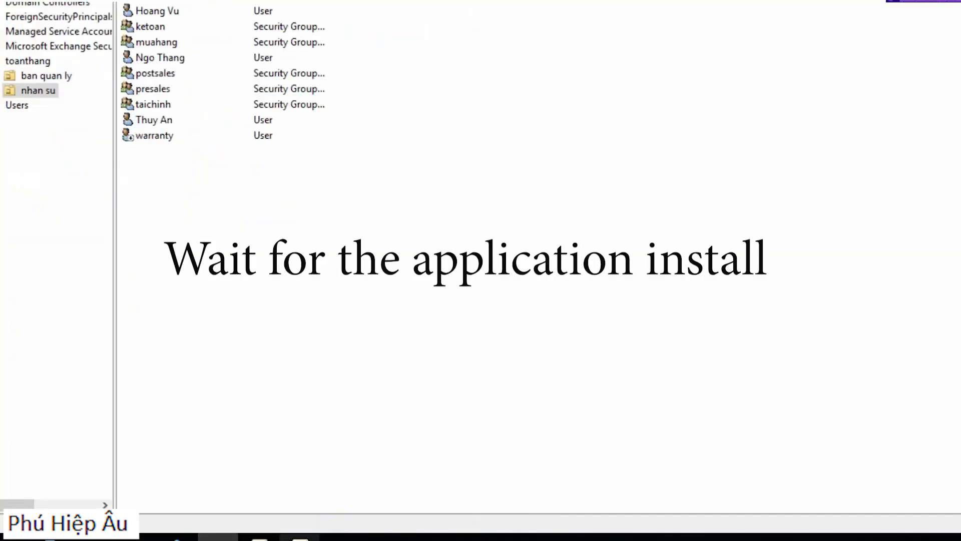
# Step: Switch back to the Group Policy Management Editor, close it, and bring up Group Policy Management
pyautogui.click(299, 538)
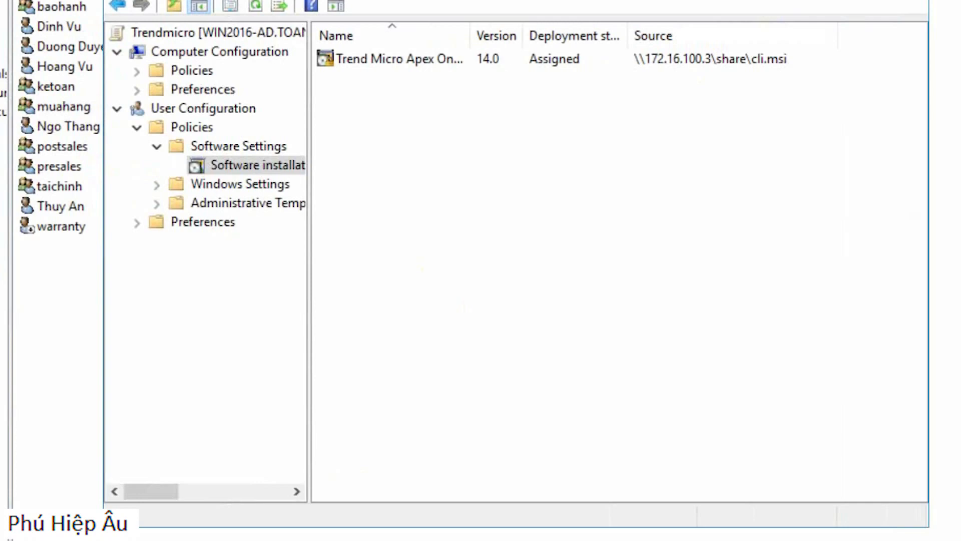
pyautogui.click(904, 34)
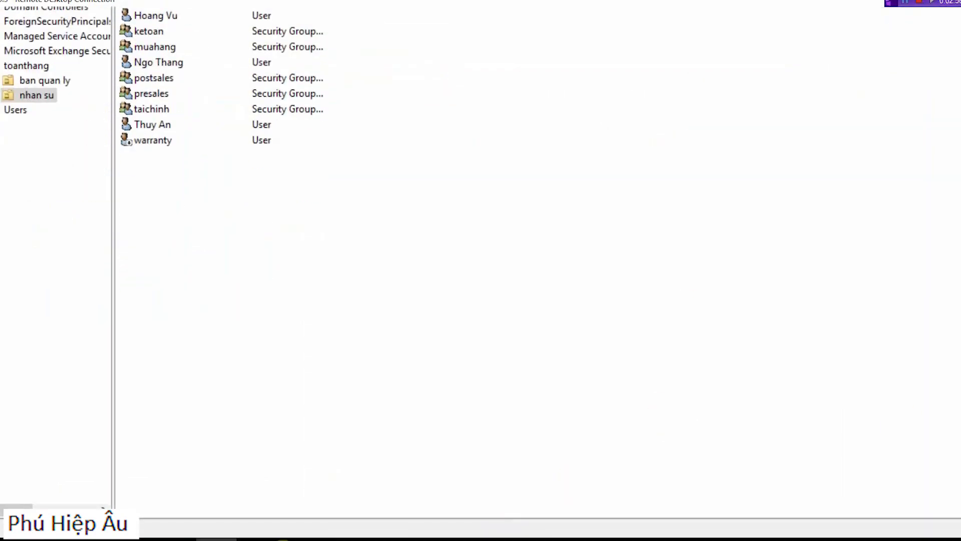
pyautogui.click(267, 540)
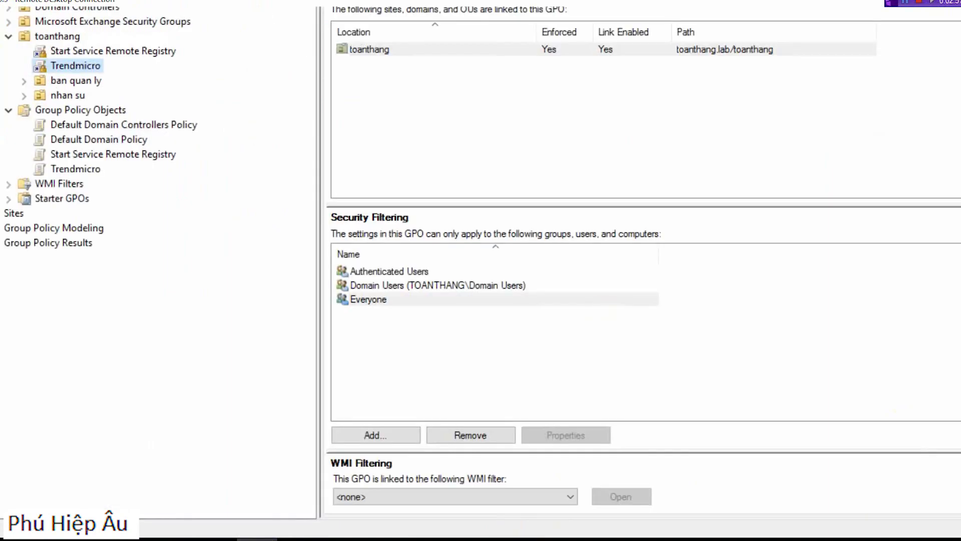
# Step: Restore down and reposition the Group Policy Management window, and take the Remote Desktop window out of full size
pyautogui.doubleClick(734, 1)
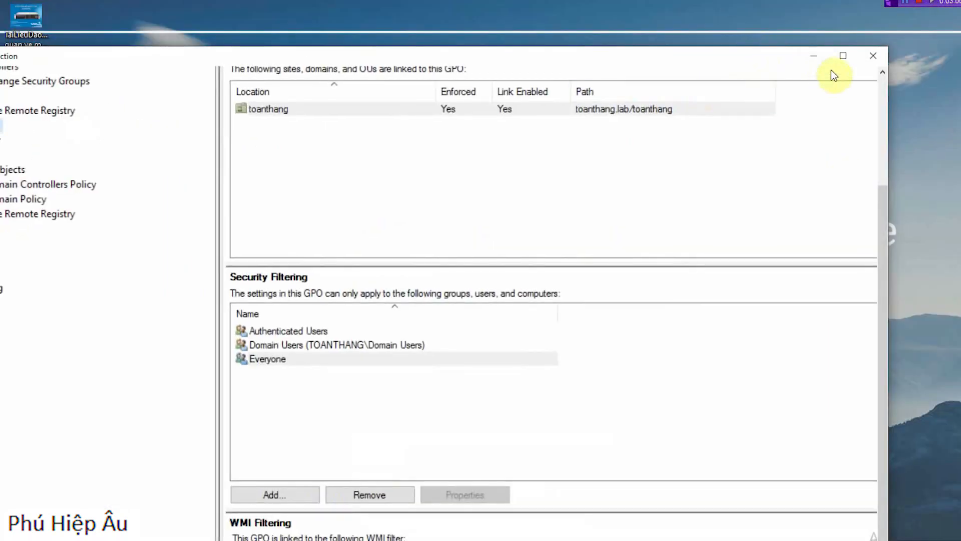
pyautogui.click(842, 60)
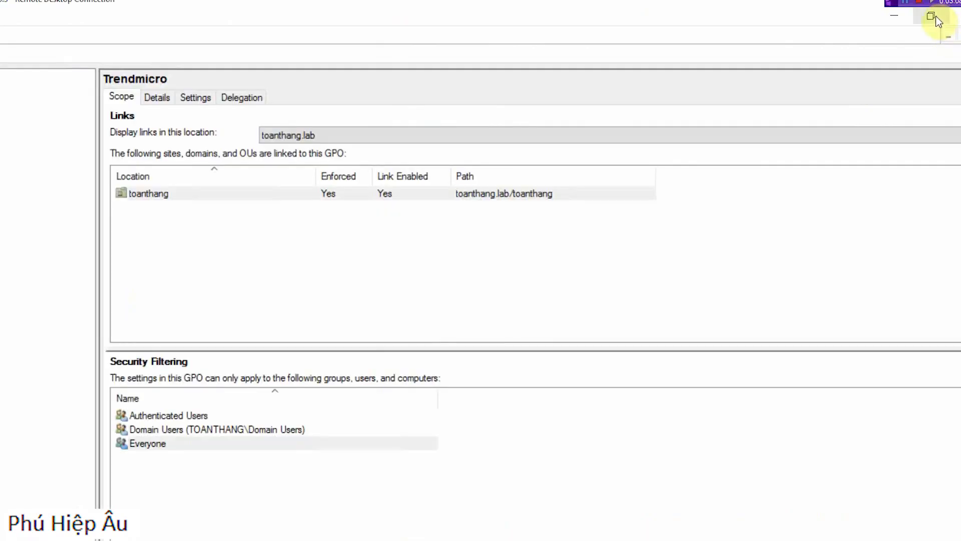
pyautogui.click(932, 16)
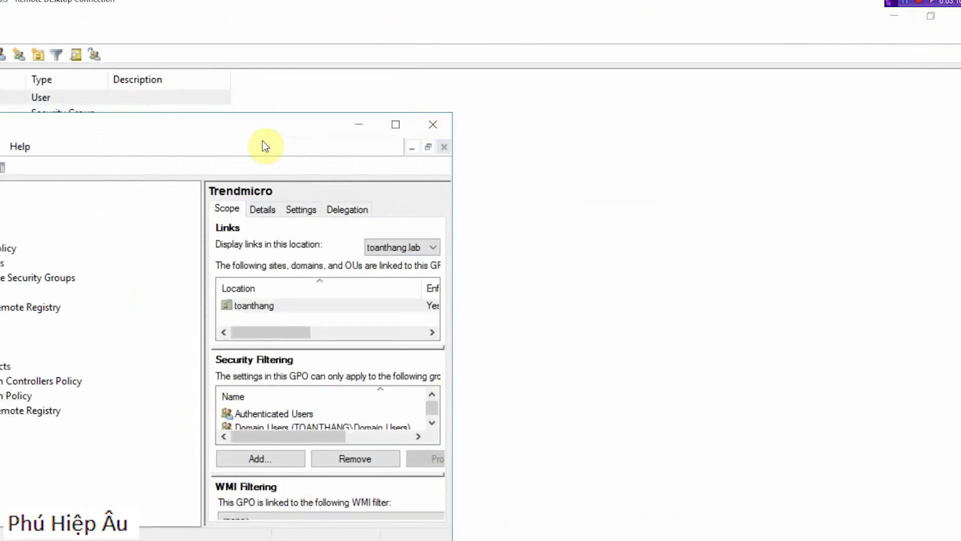
pyautogui.moveTo(251, 128); pyautogui.dragTo(446, 82)
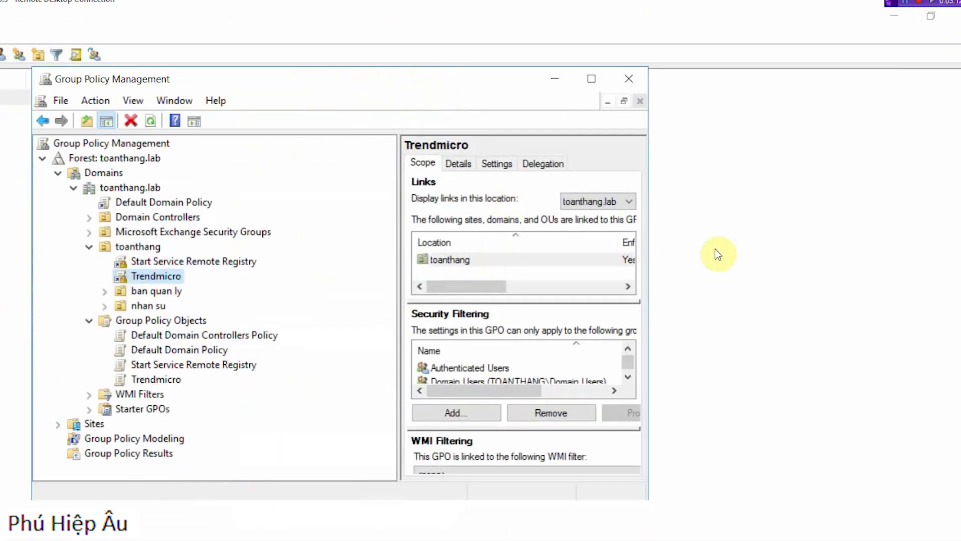
pyautogui.doubleClick(522, 6)
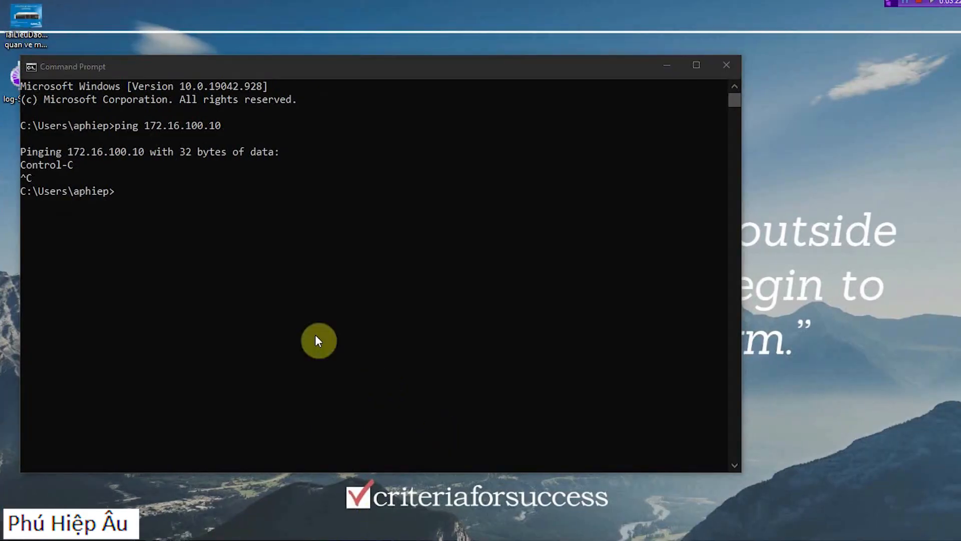
# Step: Ping 172.16.100.4 from the command prompt and stop the ping
pyautogui.press('super')
pyautogui.press('super')
pyautogui.hotkey('ctrl', 'c')
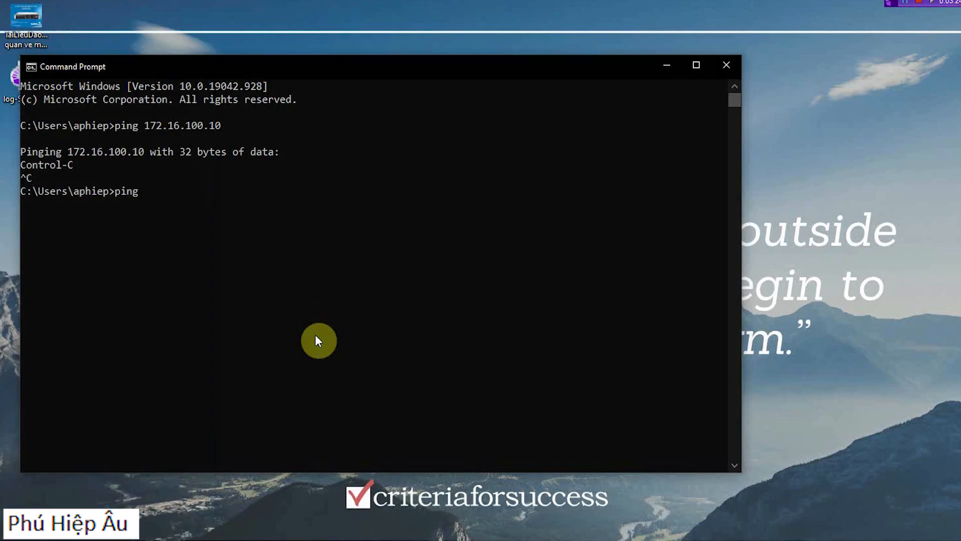
pyautogui.write('100.4')
pyautogui.press('Return')
pyautogui.hotkey('ctrl', 'c')
# Step: Open Remote Desktop Connection and start editing the address of the computer to connect to
pyautogui.press('super')
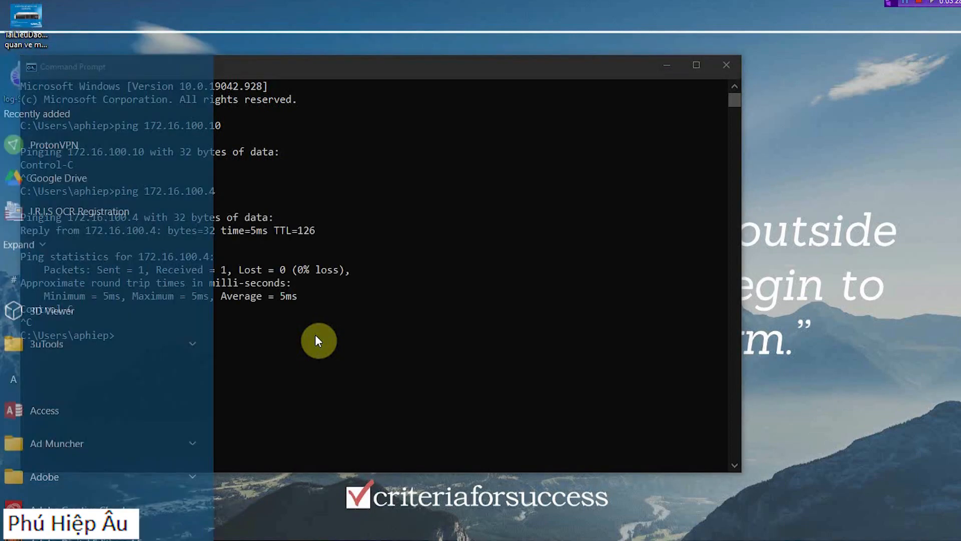
pyautogui.write('remo')
pyautogui.press('Return')
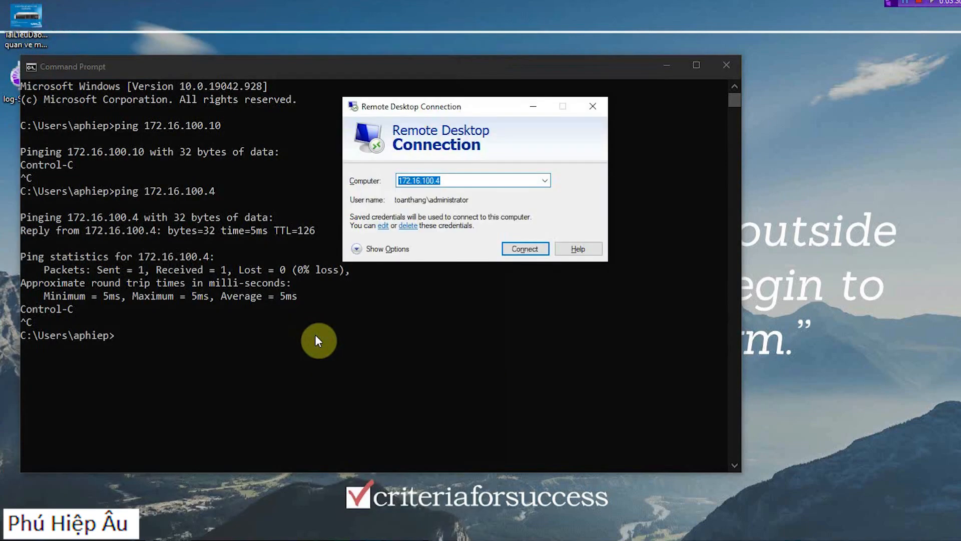
pyautogui.press('Right')
pyautogui.press('BackSpace')
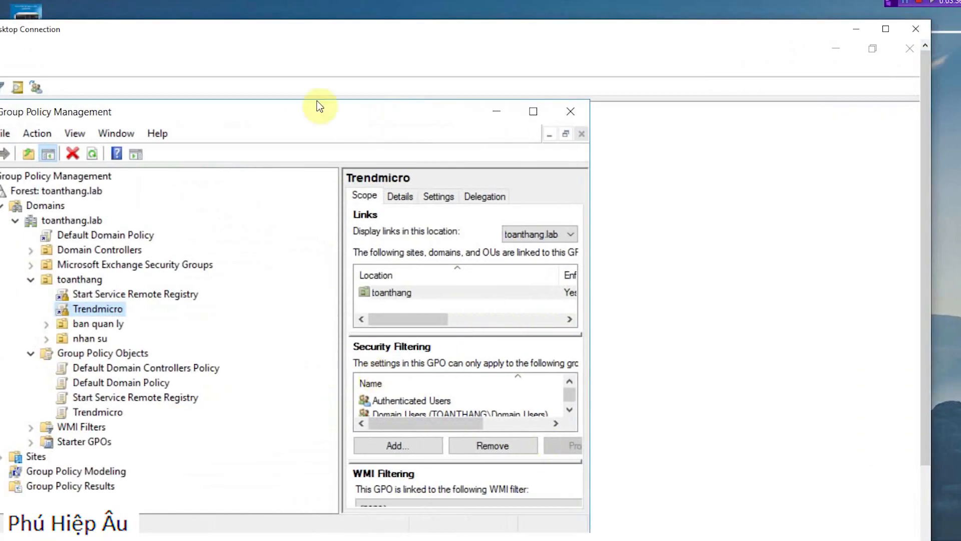
# Step: Return to the remote server session and maximize the Group Policy Management window
pyautogui.doubleClick(389, 101)
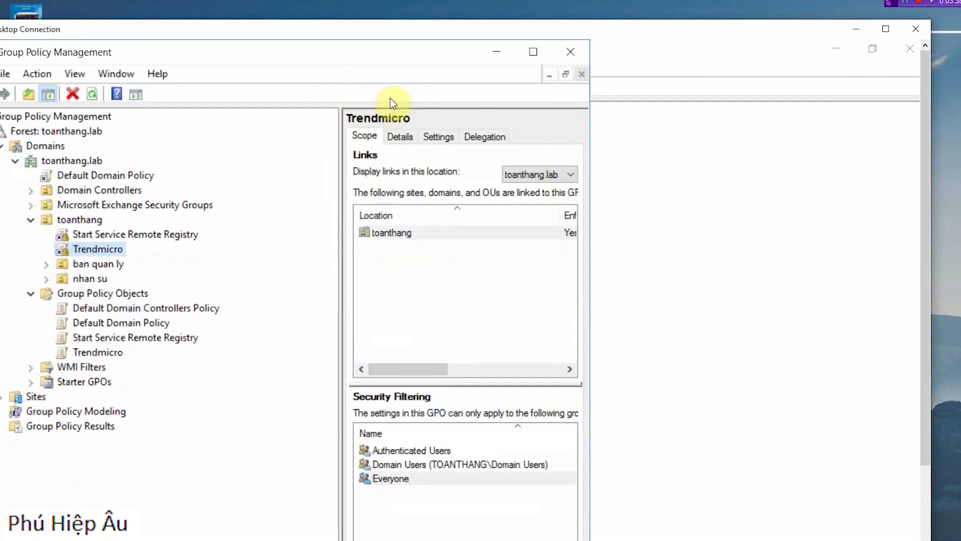
pyautogui.doubleClick(406, 54)
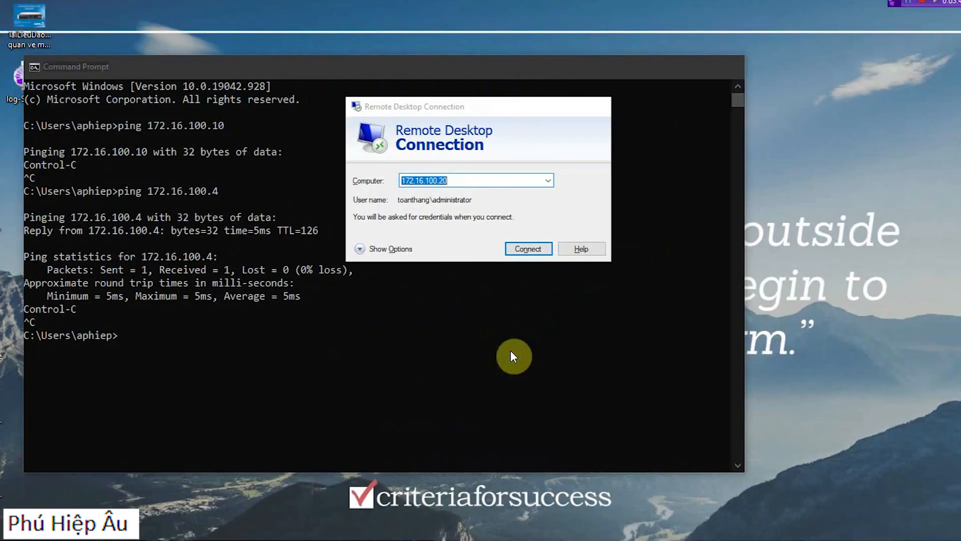
# Step: Set the Remote Desktop computer address to 172.16.100.4 and start the connection
pyautogui.click(490, 179)
pyautogui.press('BackSpace')
pyautogui.press('BackSpace')
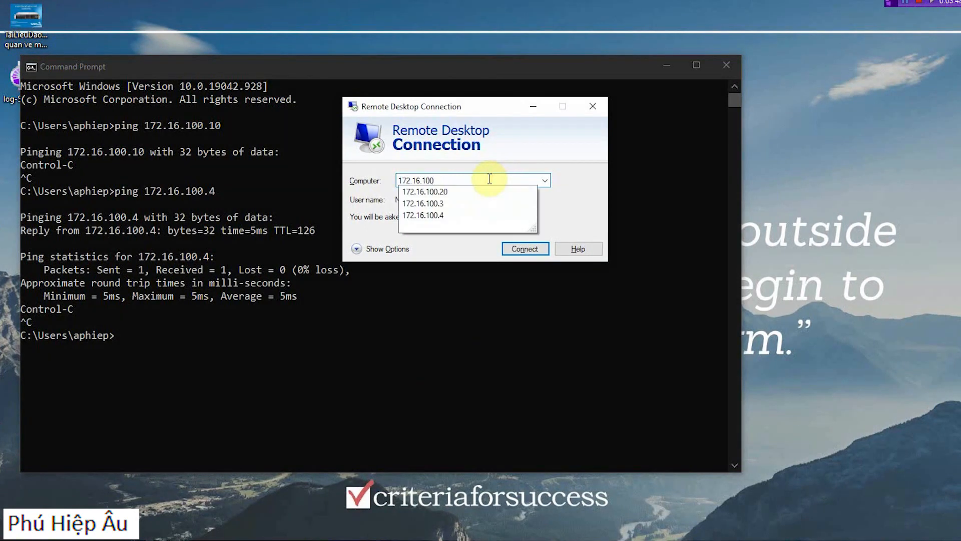
pyautogui.write('.4')
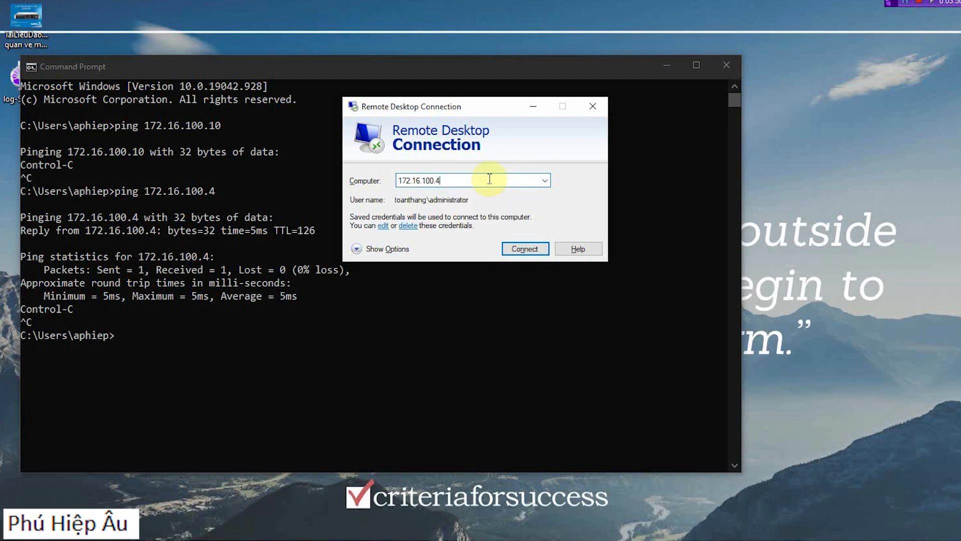
pyautogui.press('Return')
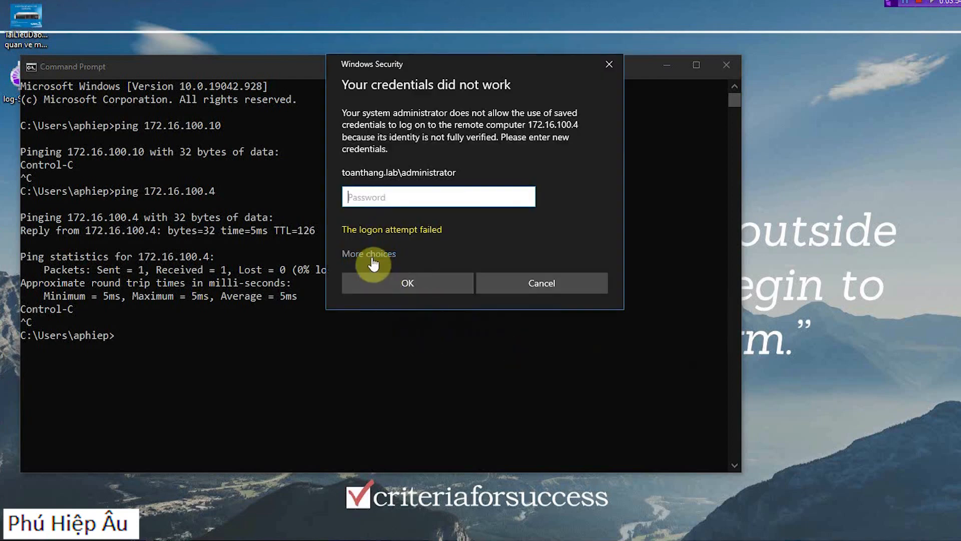
# Step: Try to sign in to 172.16.100.4 as a different account with its user name and password, and restart the connection
pyautogui.click(371, 254)
pyautogui.click(419, 326)
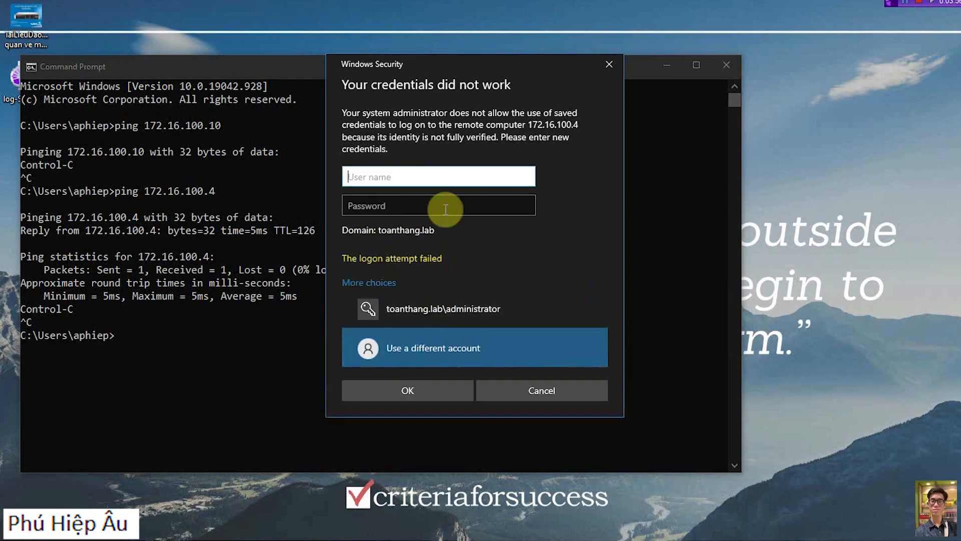
pyautogui.write('a')
pyautogui.press('BackSpace')
pyautogui.write('a')
pyautogui.press('BackSpace')
pyautogui.press('Tab')
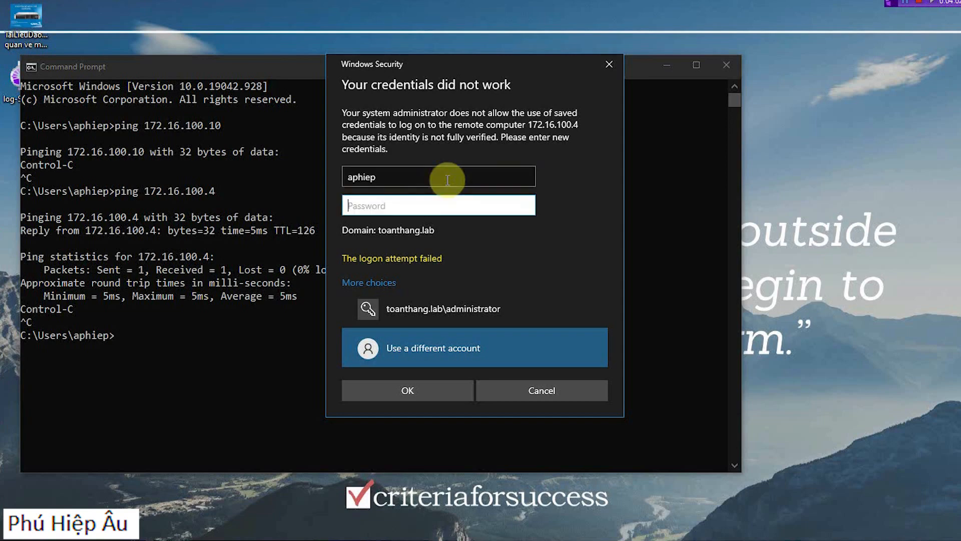
pyautogui.write('P@s0rd')
pyautogui.press('Return')
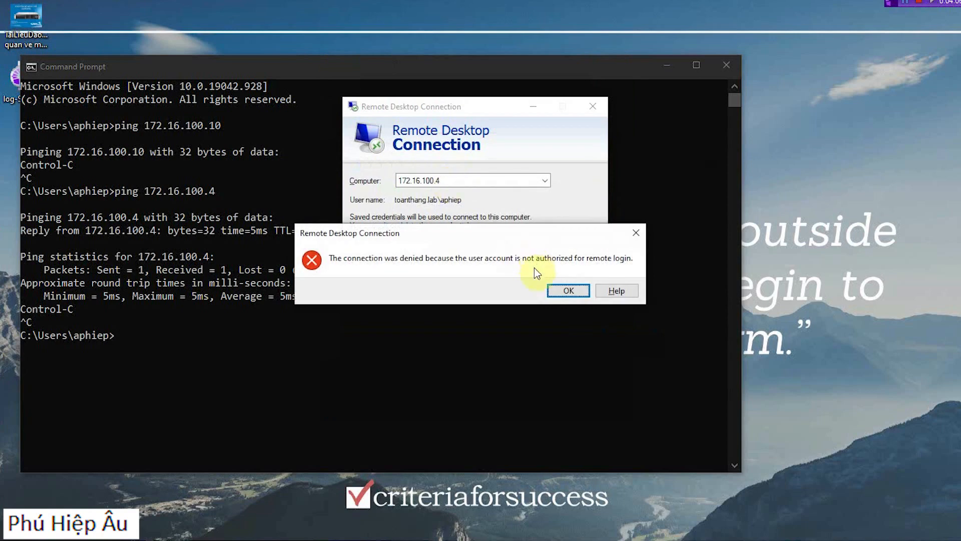
pyautogui.click(562, 292)
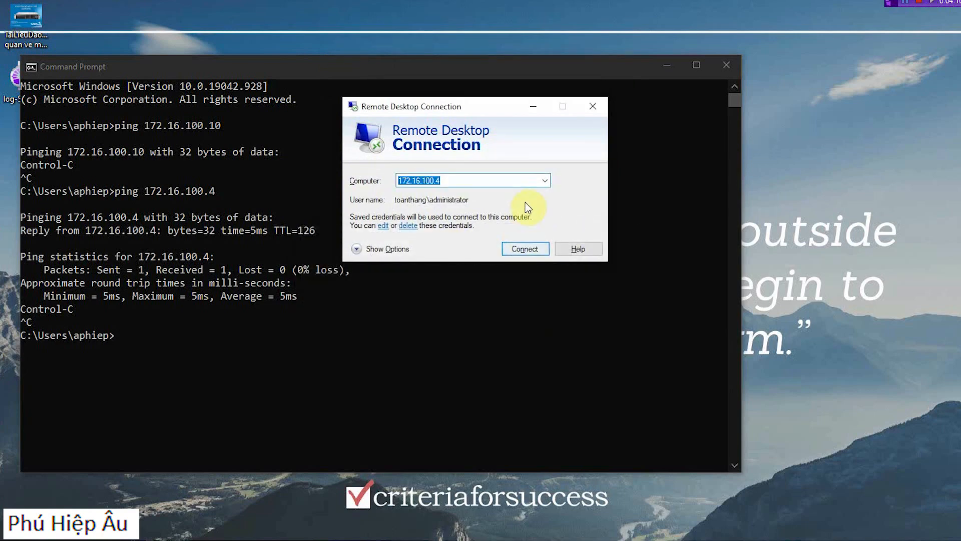
pyautogui.click(524, 249)
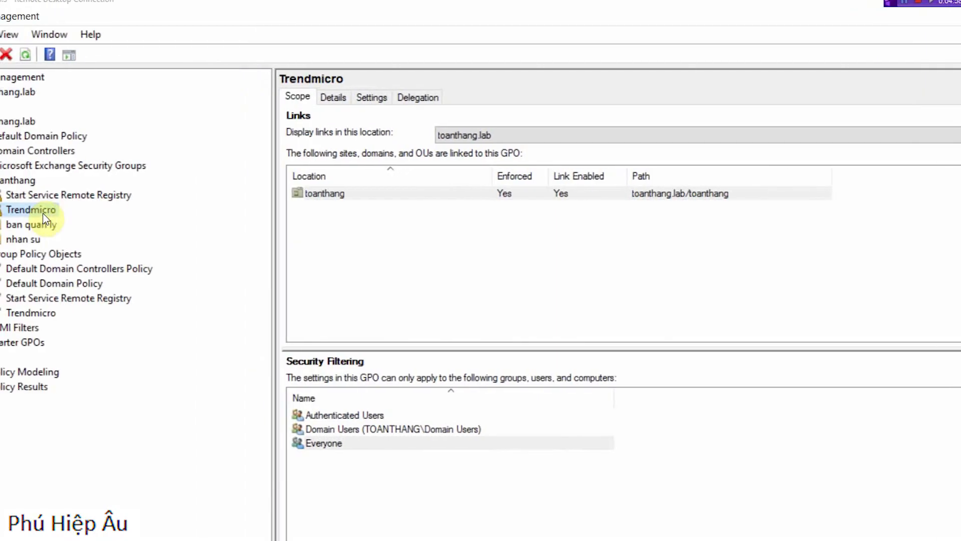
# Step: View the details of the Trendmicro policy object and select the ban quan ly organizational unit
pyautogui.click(334, 95)
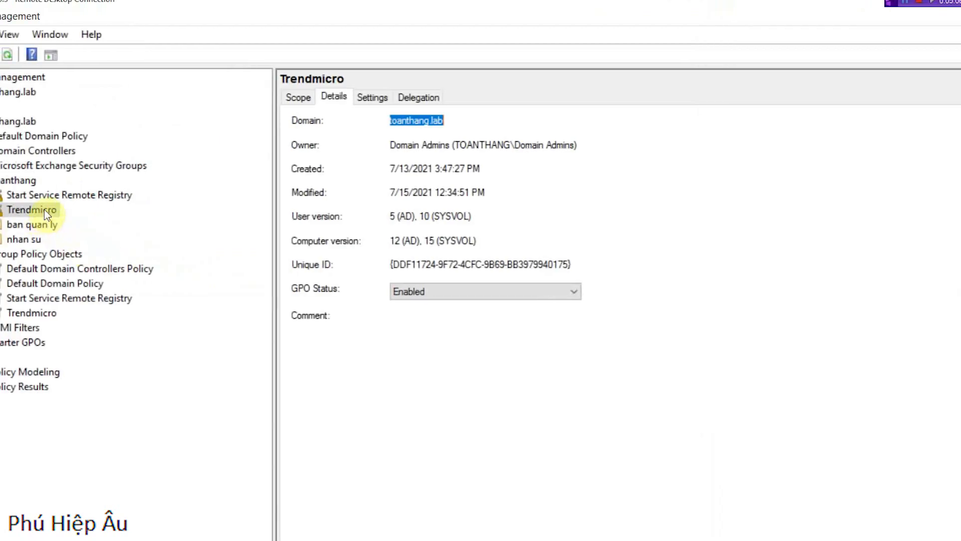
pyautogui.rightClick(44, 209)
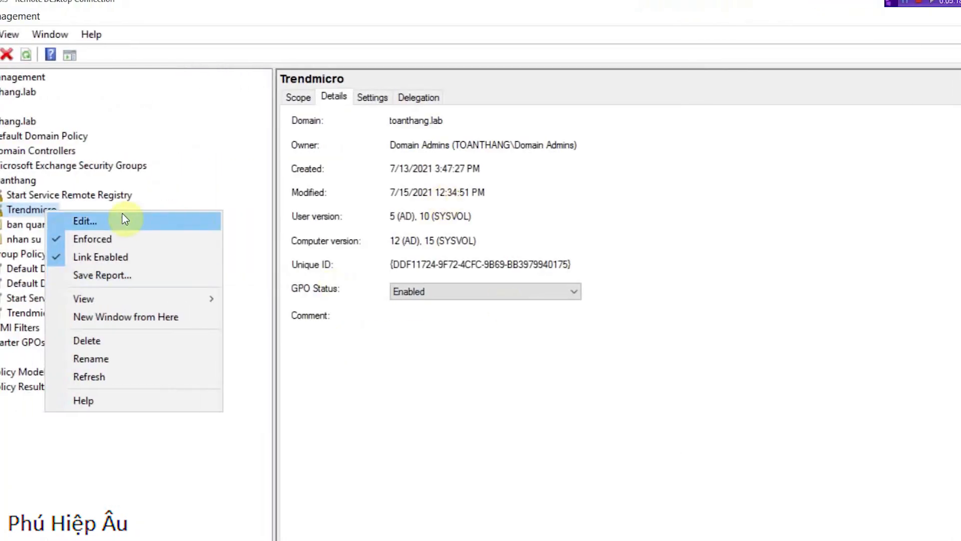
pyautogui.click(26, 226)
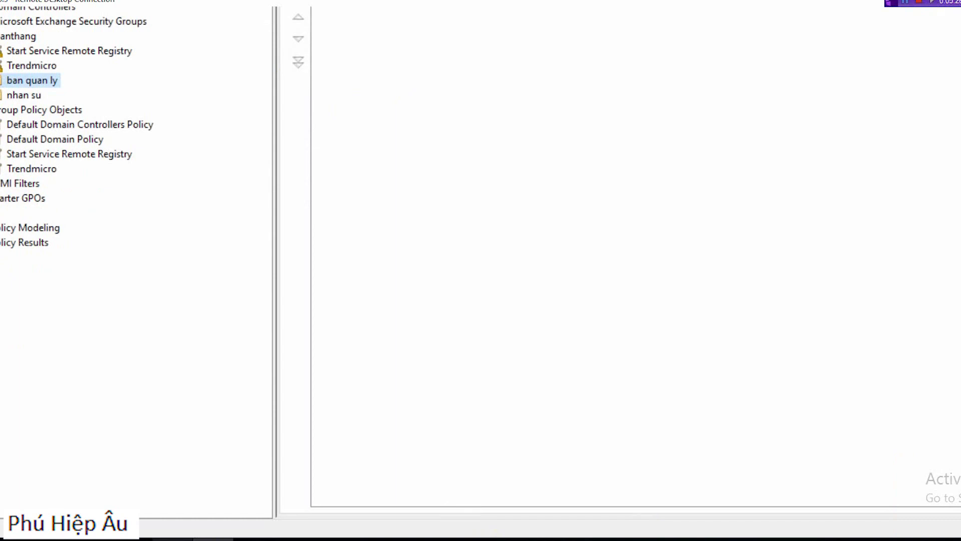
# Step: Switch to Active Directory Users and Computers and open the properties of the first user in the ban quan ly organizational unit
pyautogui.click(185, 540)
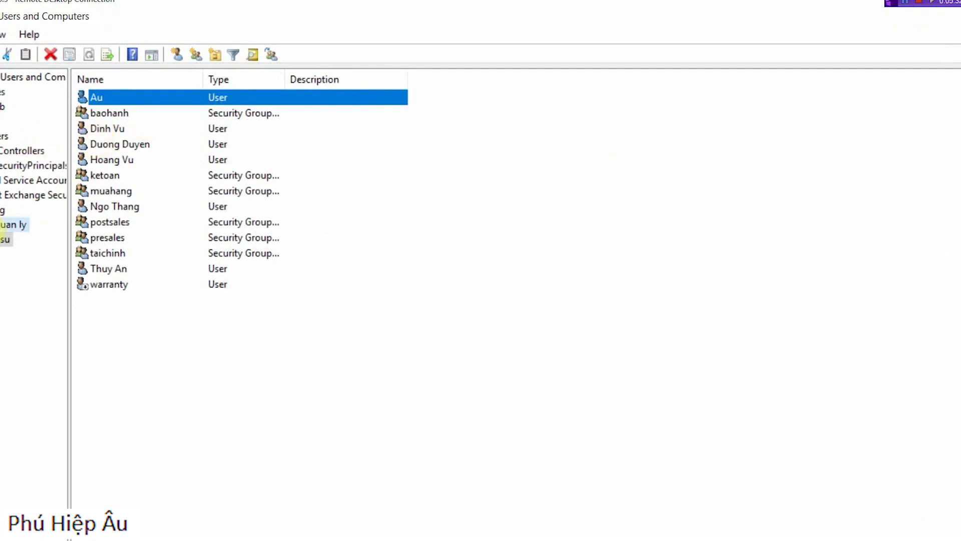
pyautogui.click(10, 224)
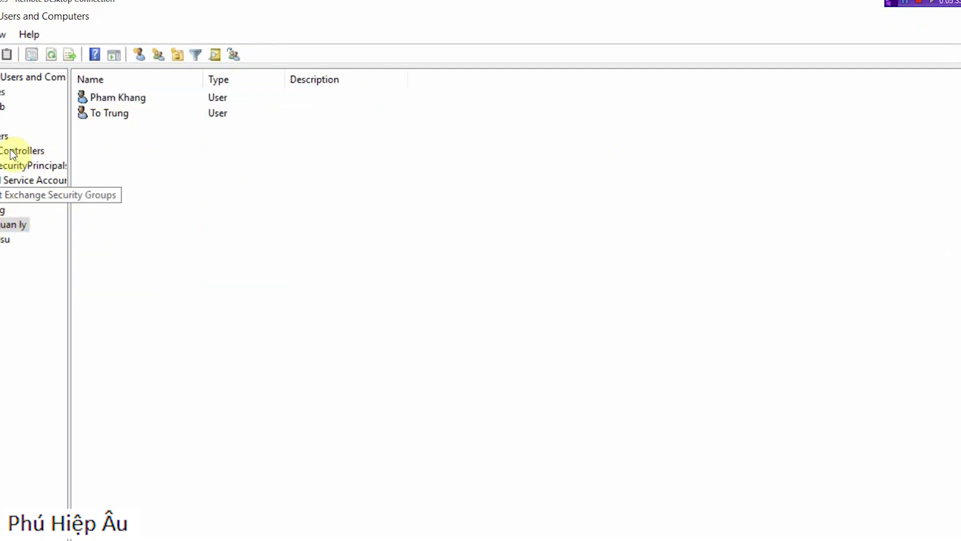
pyautogui.doubleClick(107, 98)
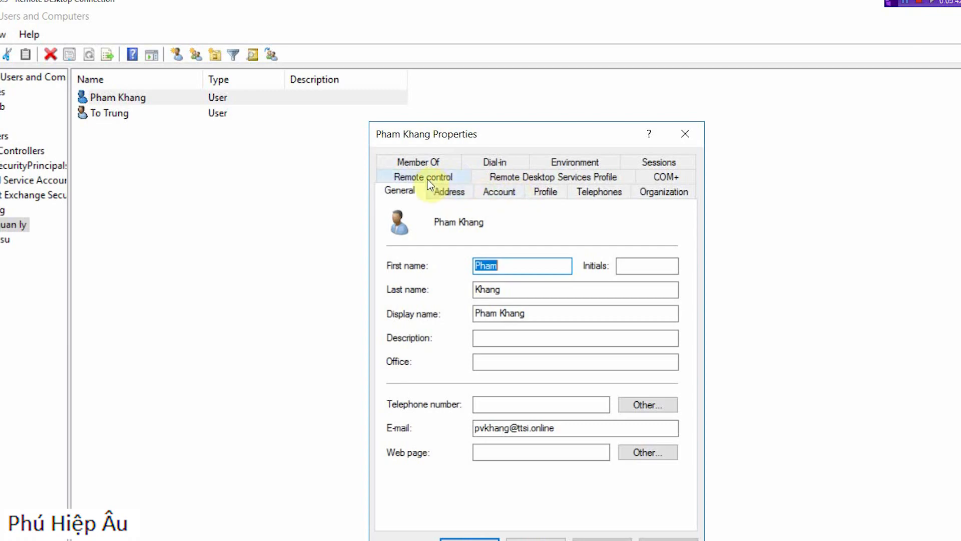
# Step: Add the user to the Administrators group, apply the membership change and close the properties
pyautogui.click(424, 162)
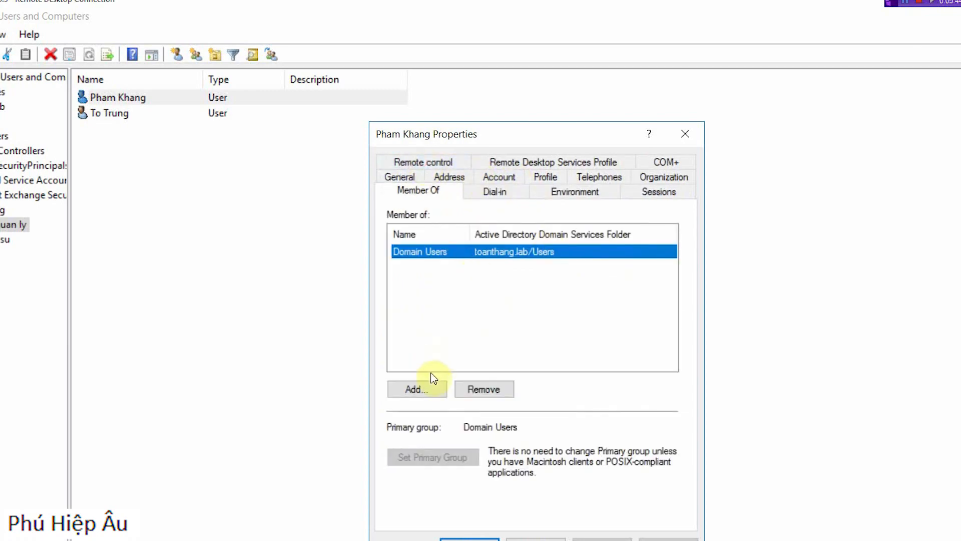
pyautogui.click(427, 389)
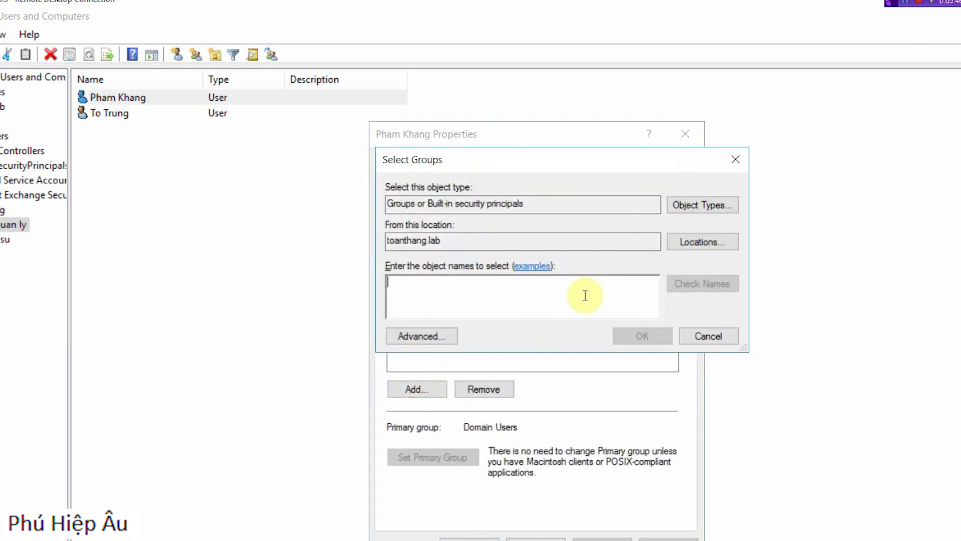
pyautogui.write('adm')
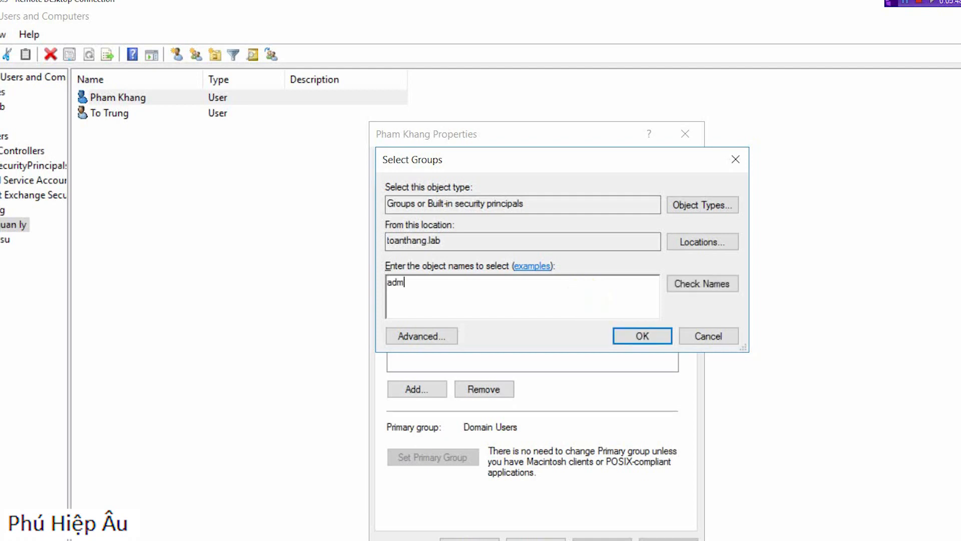
pyautogui.write('inistrator')
pyautogui.hotkey('ctrl', 'k')
pyautogui.click(643, 335)
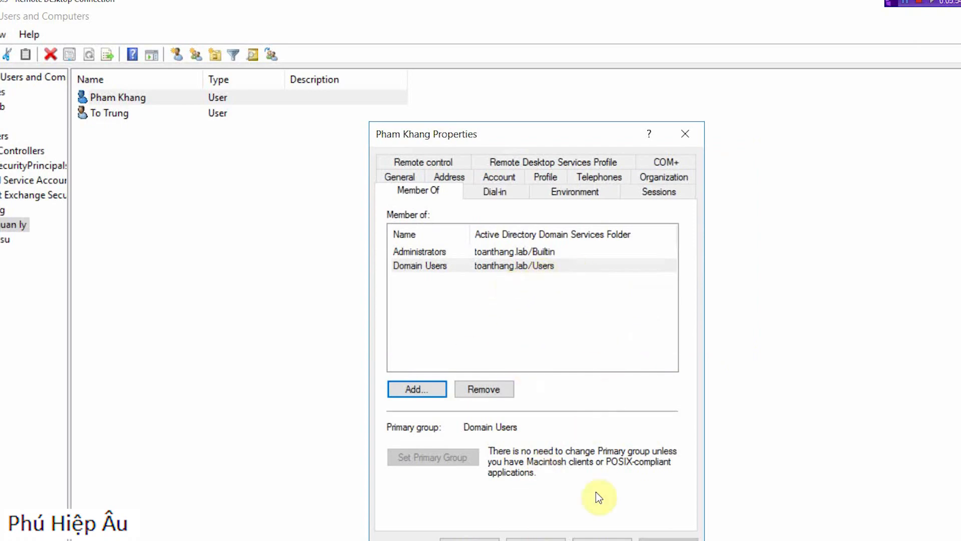
pyautogui.click(604, 540)
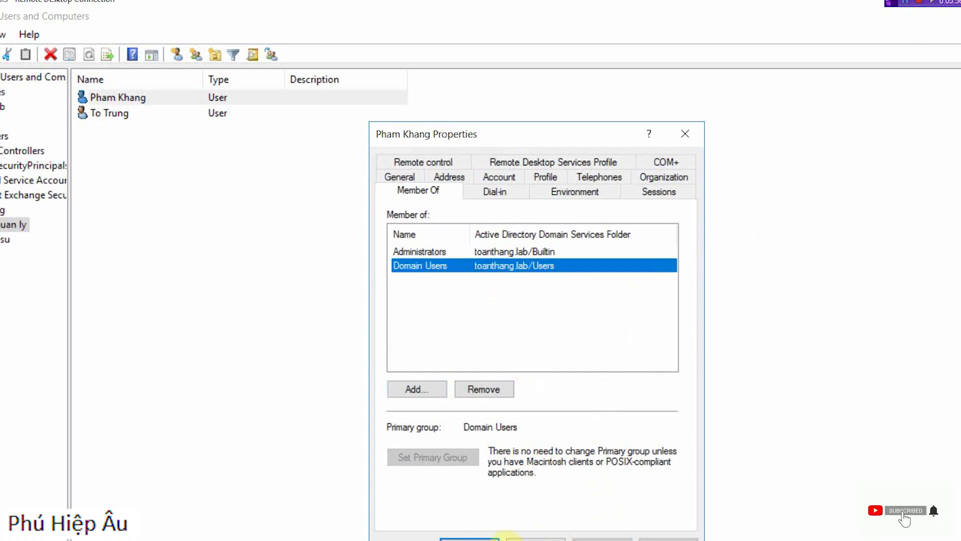
pyautogui.click(469, 538)
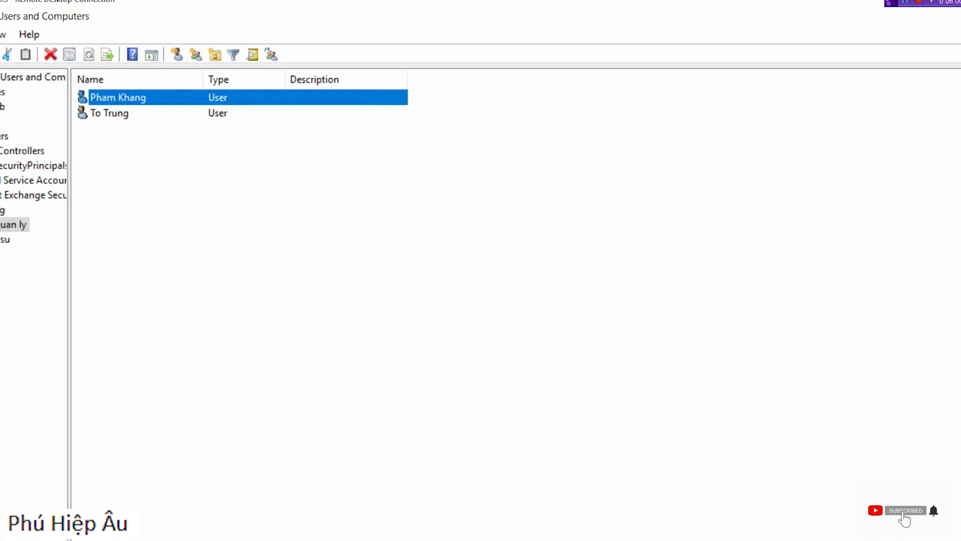
# Step: Run gpupdate on the server to refresh Group Policy and move its console window toward the middle
pyautogui.press('super+r')
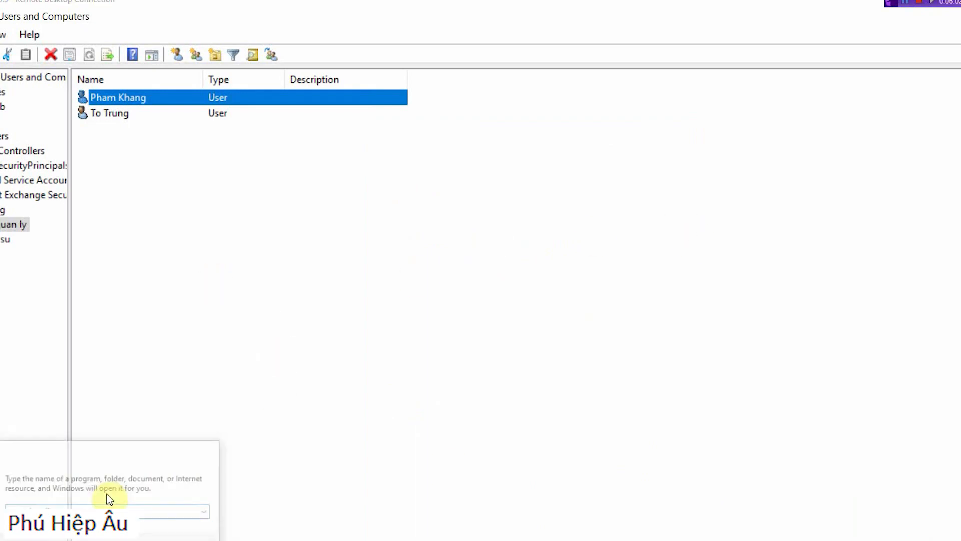
pyautogui.click(245, 433)
pyautogui.press('super+r')
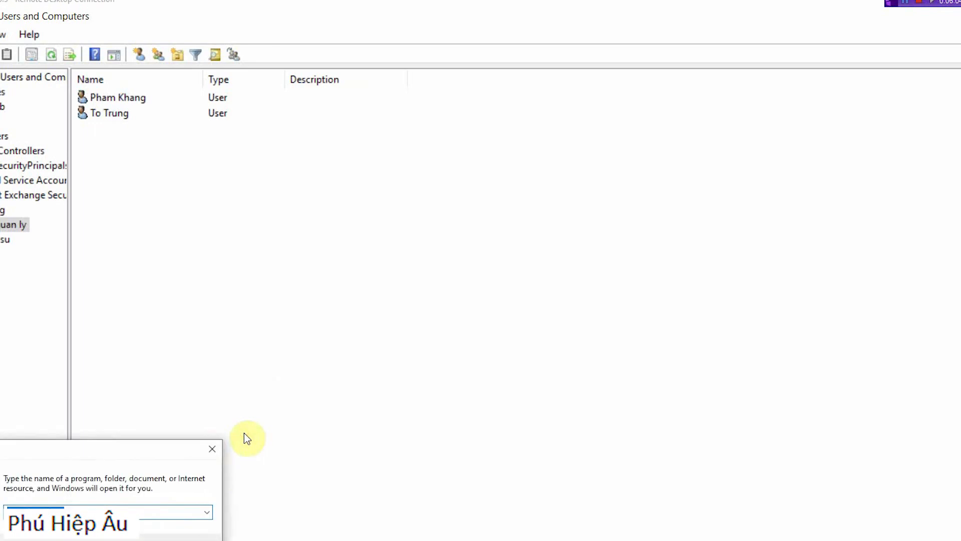
pyautogui.press('Return')
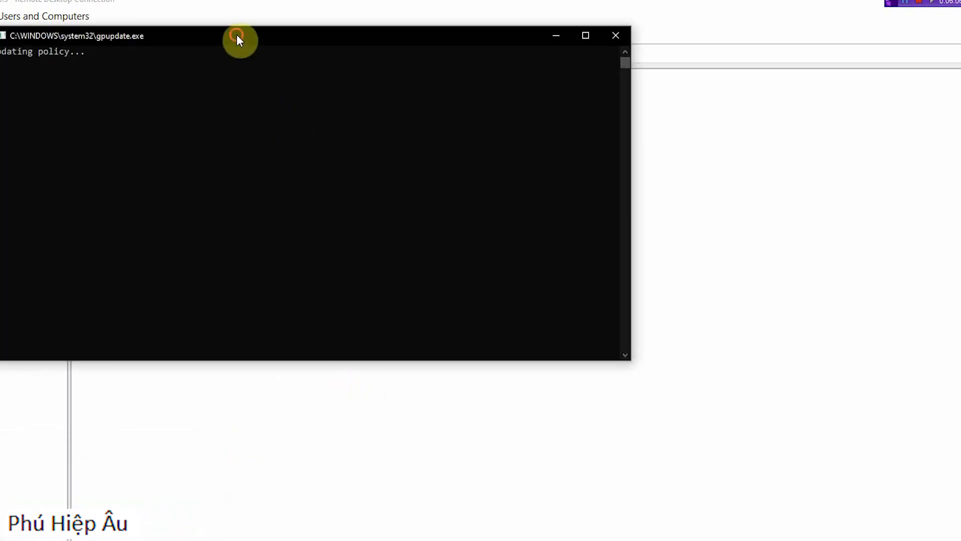
pyautogui.moveTo(240, 36); pyautogui.dragTo(407, 192)
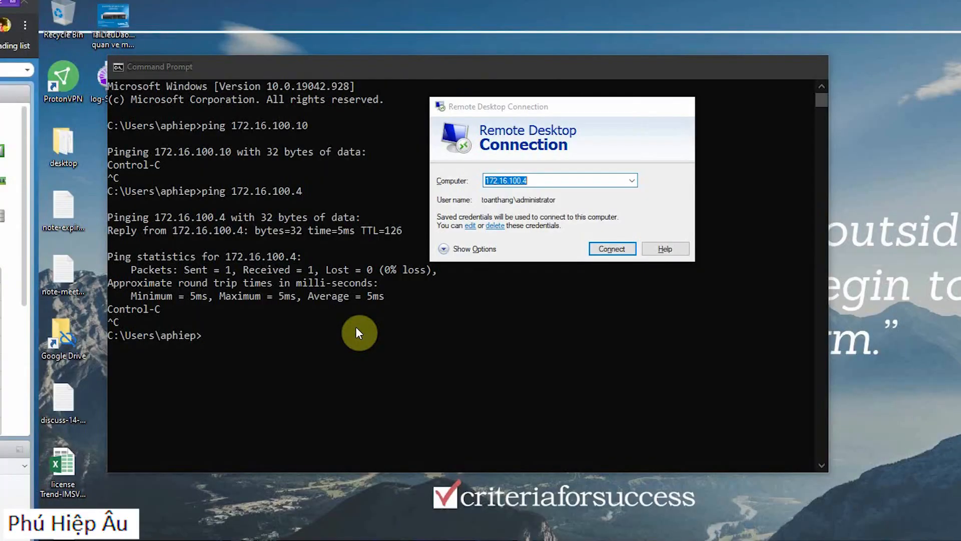
# Step: Try to connect to 172.16.100.4 over Remote Desktop with a different account, entering the toanthang domain user's logon name and password
pyautogui.press('Return')
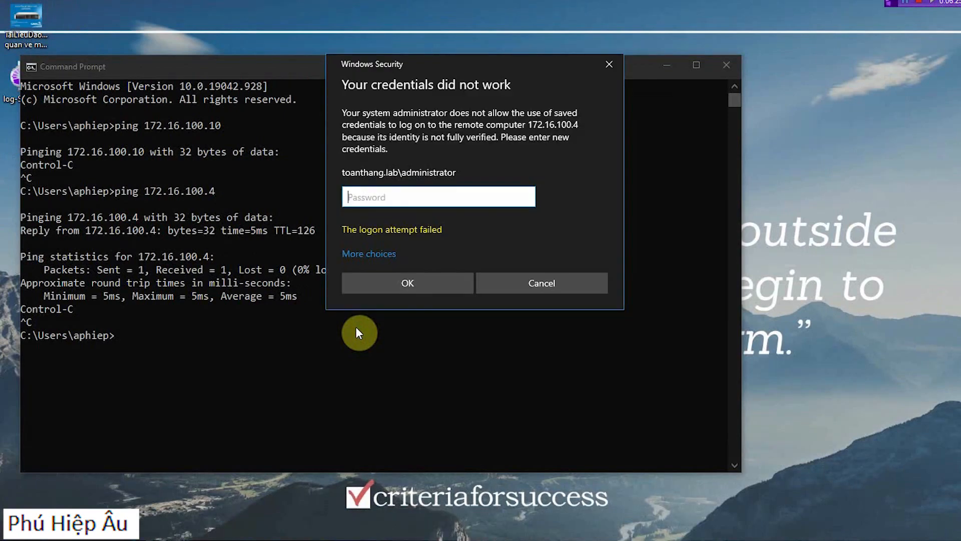
pyautogui.click(371, 254)
pyautogui.click(455, 320)
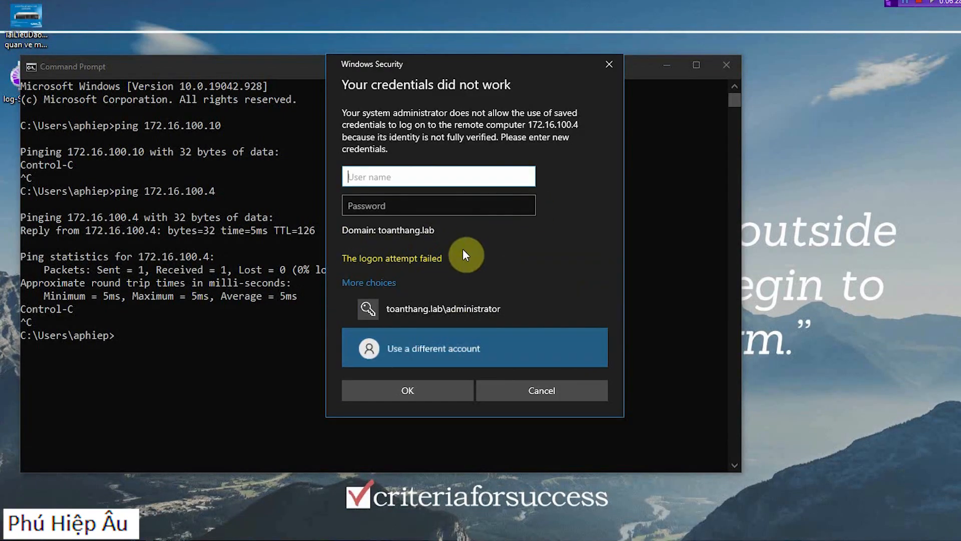
pyautogui.write('toanthang')
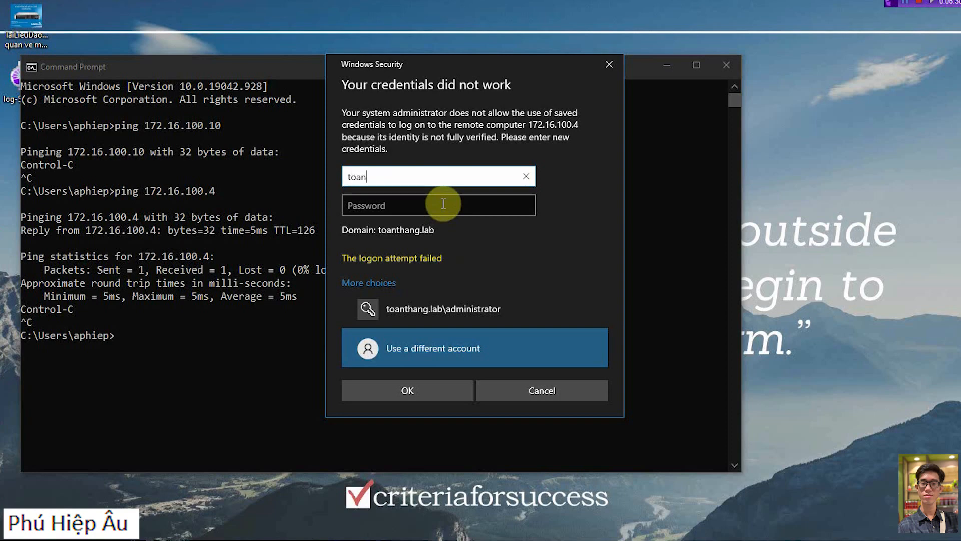
pyautogui.press('BackSpace')
pyautogui.press('BackSpace')
pyautogui.press('BackSpace')
pyautogui.press('BackSpace')
pyautogui.press('BackSpace')
pyautogui.write('thang\\')
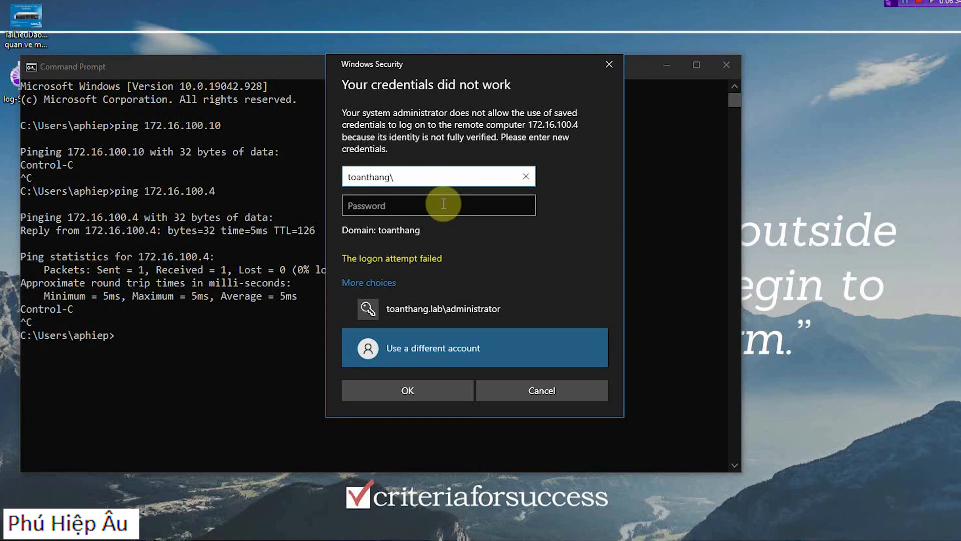
pyautogui.press('Tab')
pyautogui.write('•')
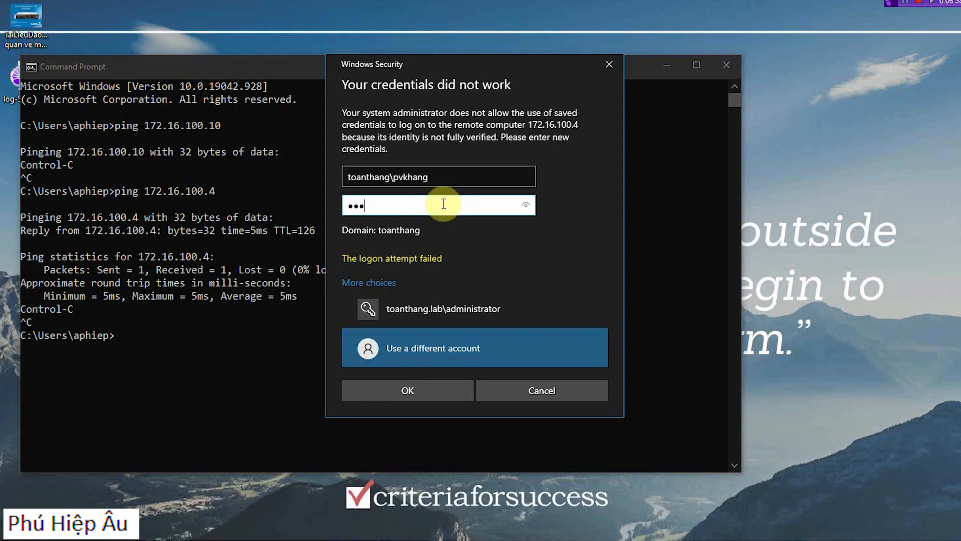
pyautogui.press('Return')
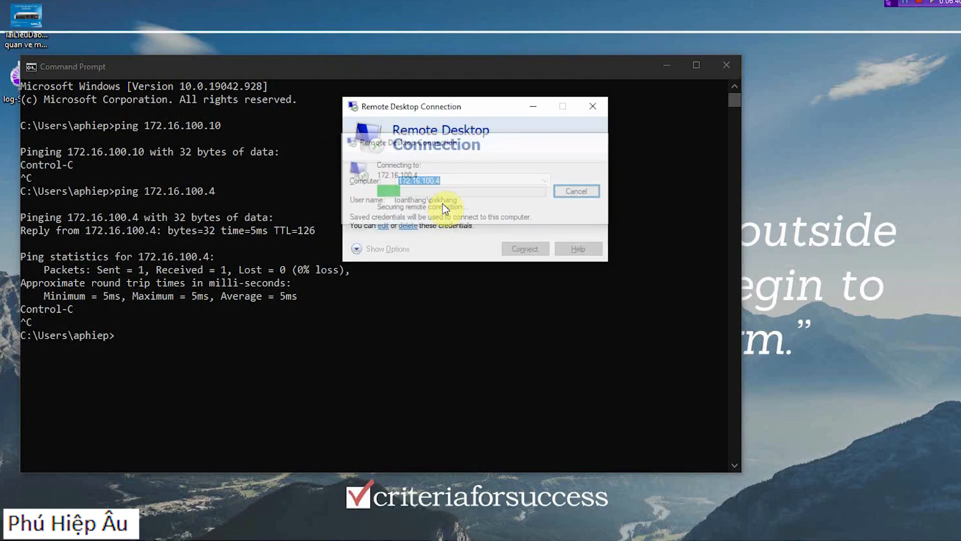
pyautogui.press('Return')
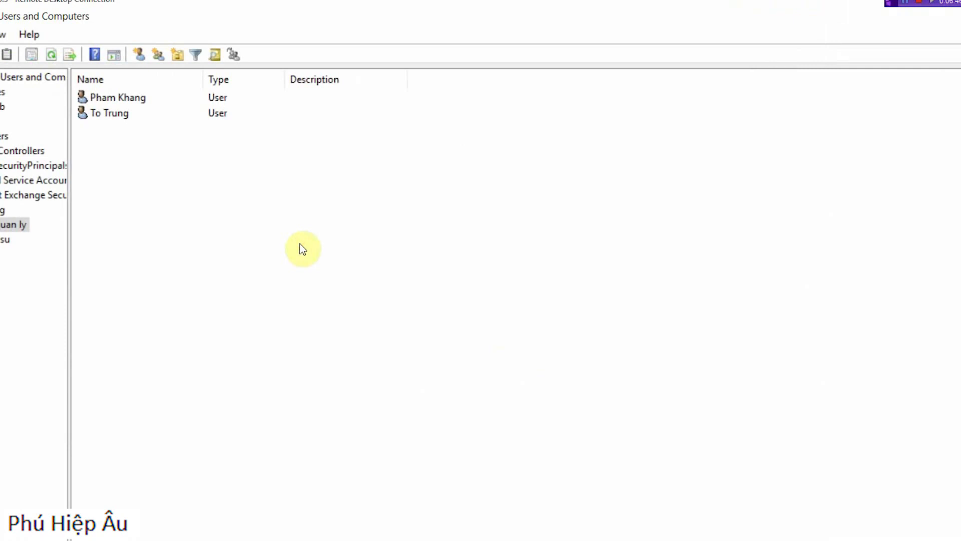
# Step: Check the group memberships of the first user in the ban quan ly organizational unit
pyautogui.doubleClick(120, 95)
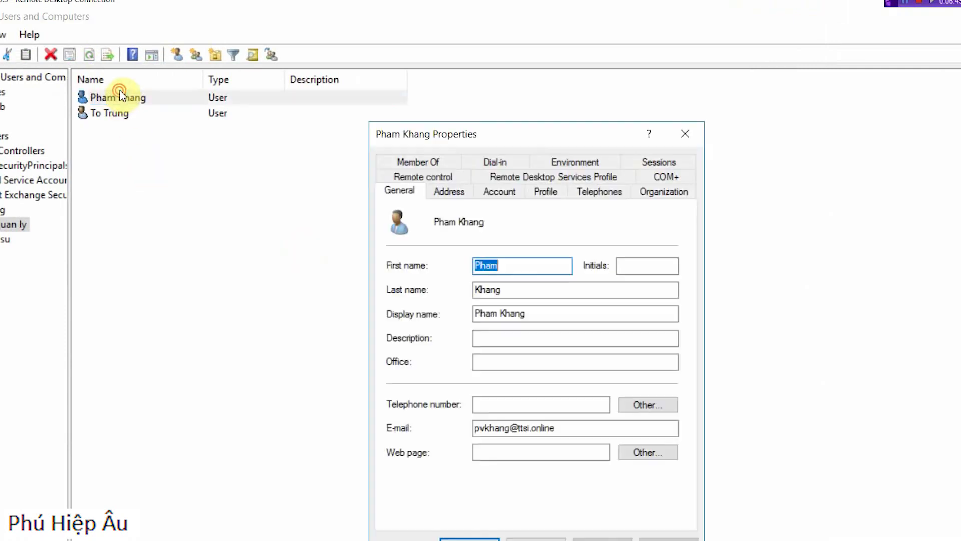
pyautogui.click(420, 164)
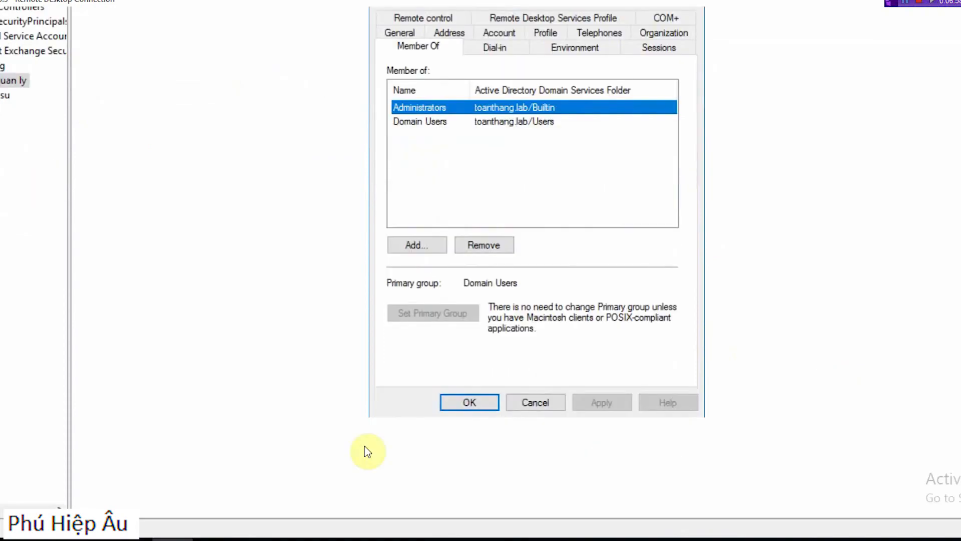
# Step: Force a Group Policy update with gpupdate /force in the server's Command Prompt and return to Active Directory Users and Computers
pyautogui.click(92, 540)
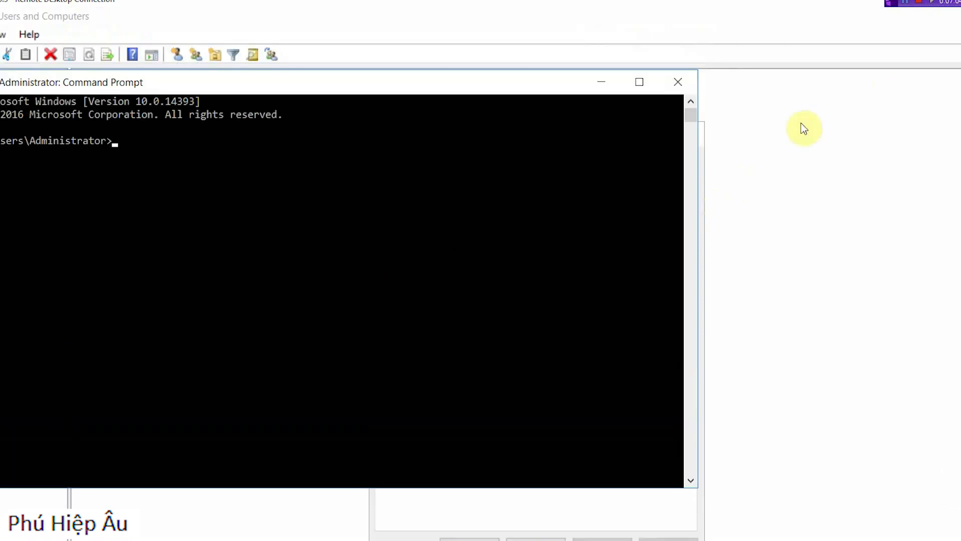
pyautogui.click(518, 62)
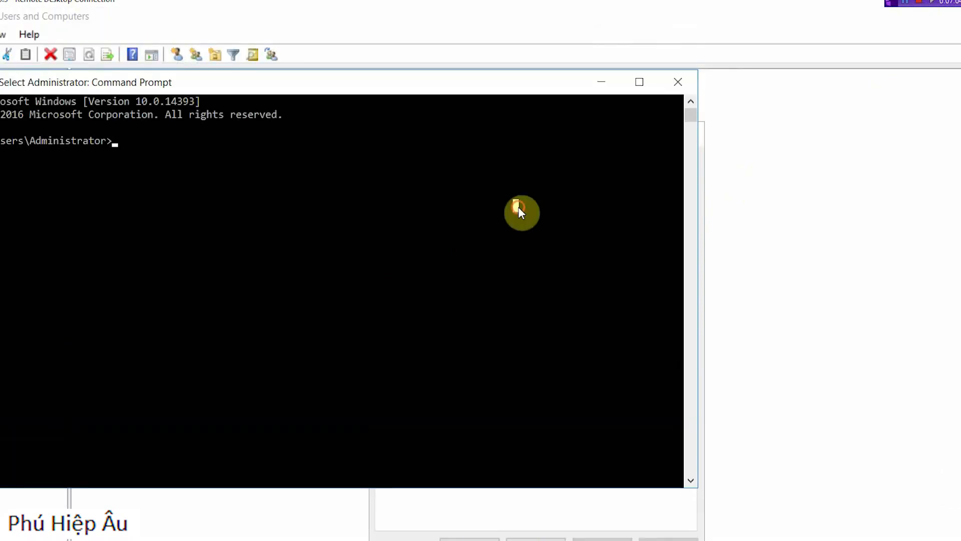
pyautogui.write('gpupdate')
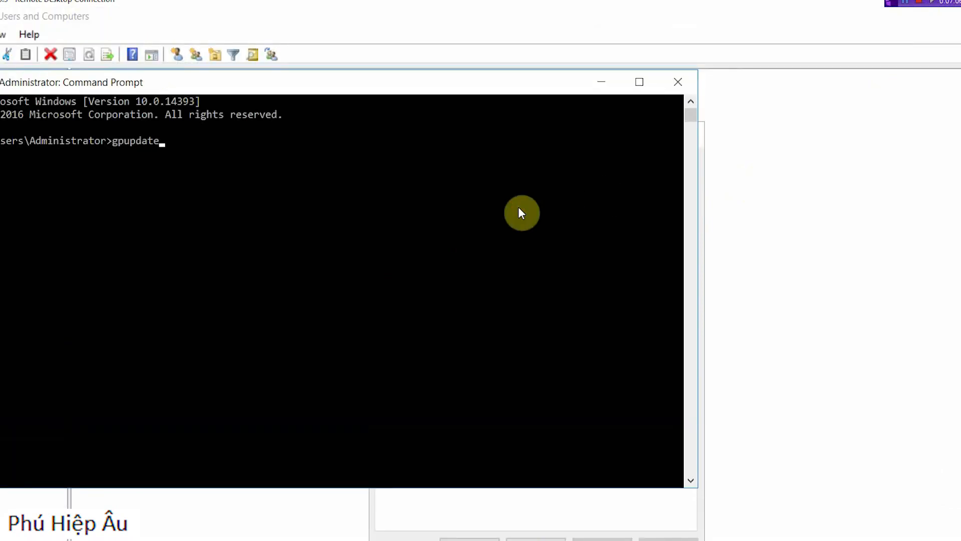
pyautogui.write(' /force')
pyautogui.press('Return')
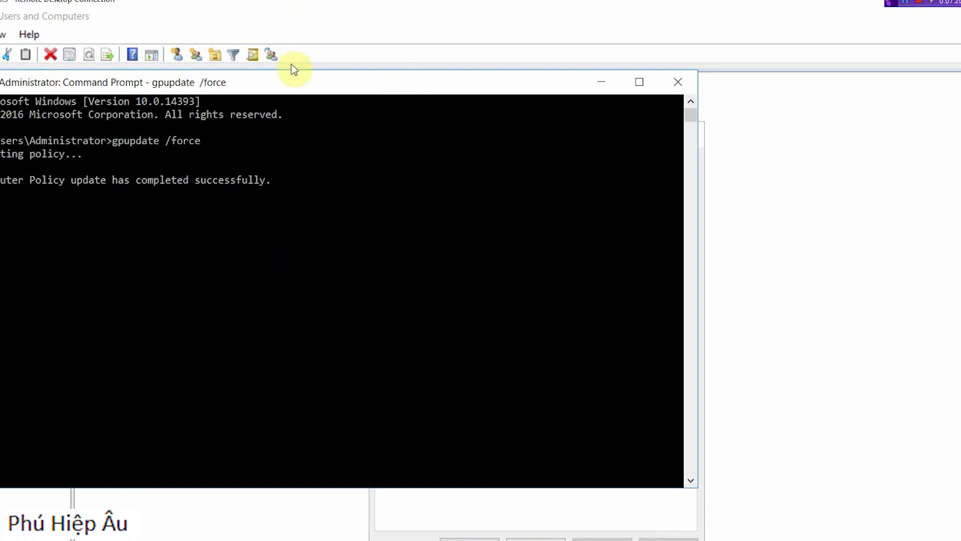
pyautogui.moveTo(300, 83); pyautogui.dragTo(540, 167)
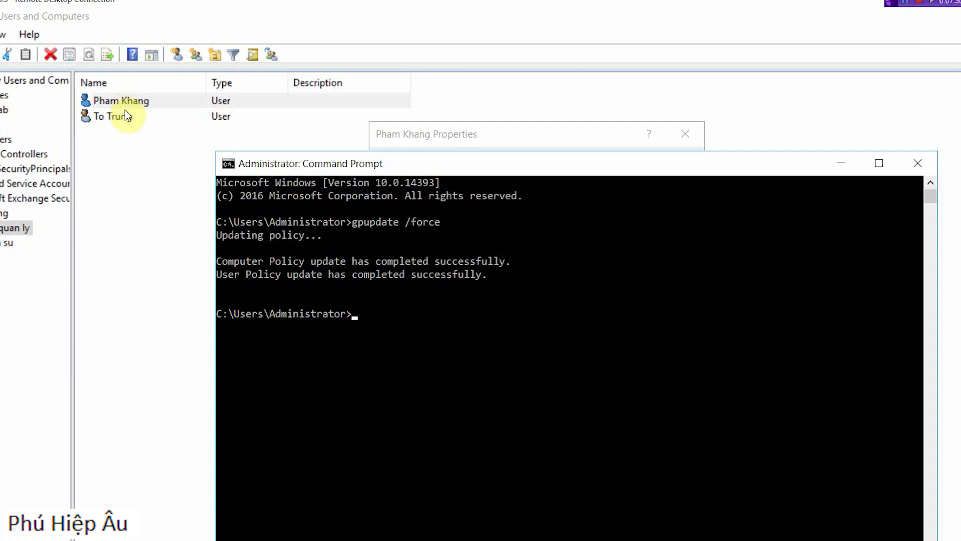
pyautogui.click(136, 103)
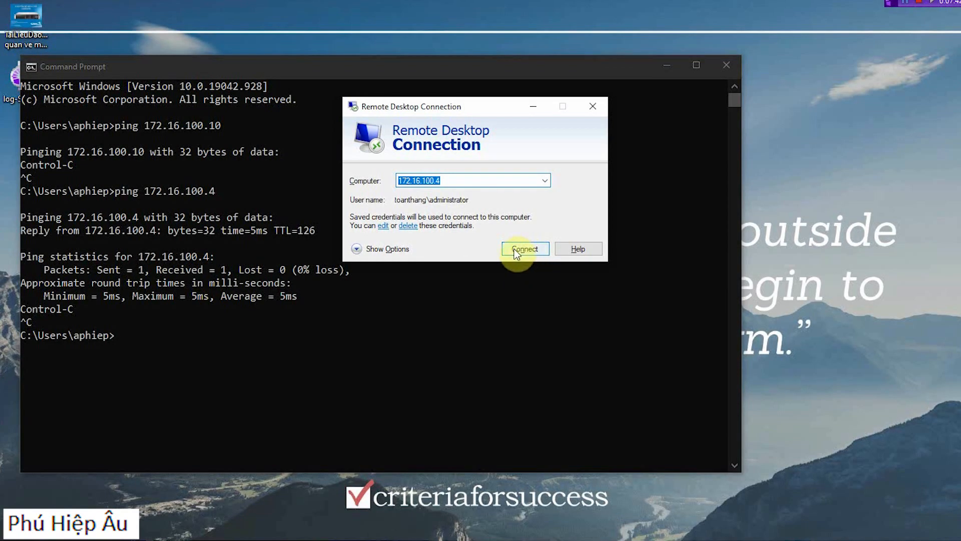
# Step: Start another Remote Desktop connection to 172.16.100.4 with a different account and enter the toanthang\ domain prefix
pyautogui.click(517, 255)
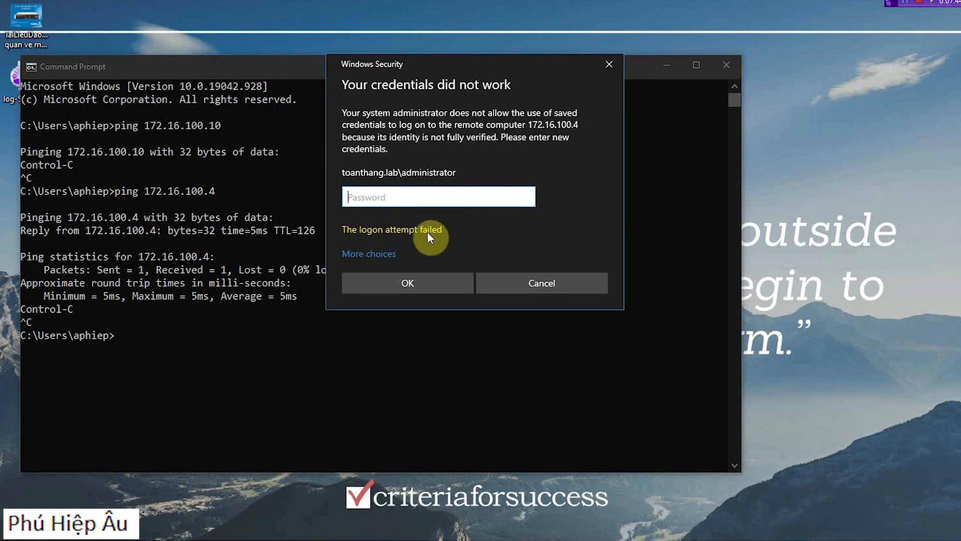
pyautogui.click(393, 248)
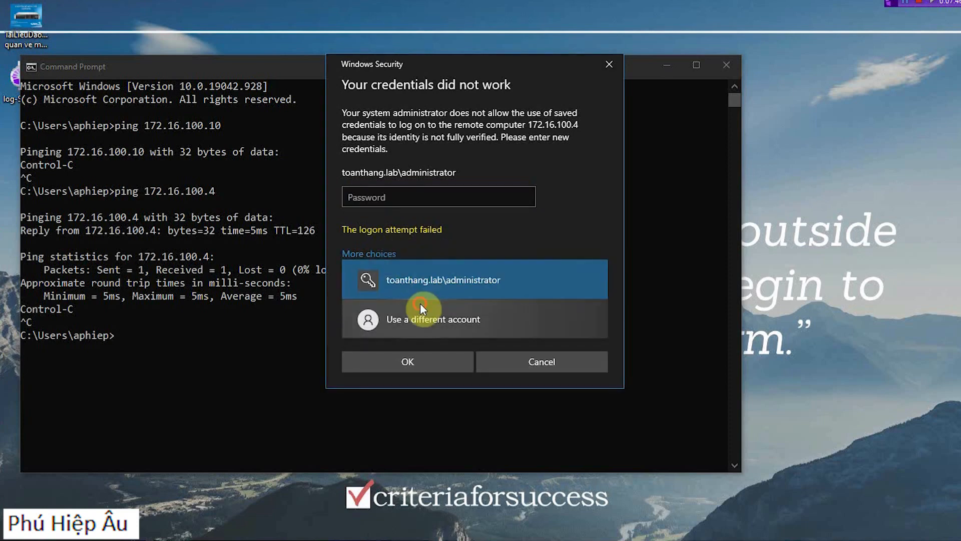
pyautogui.click(419, 302)
pyautogui.write('toant')
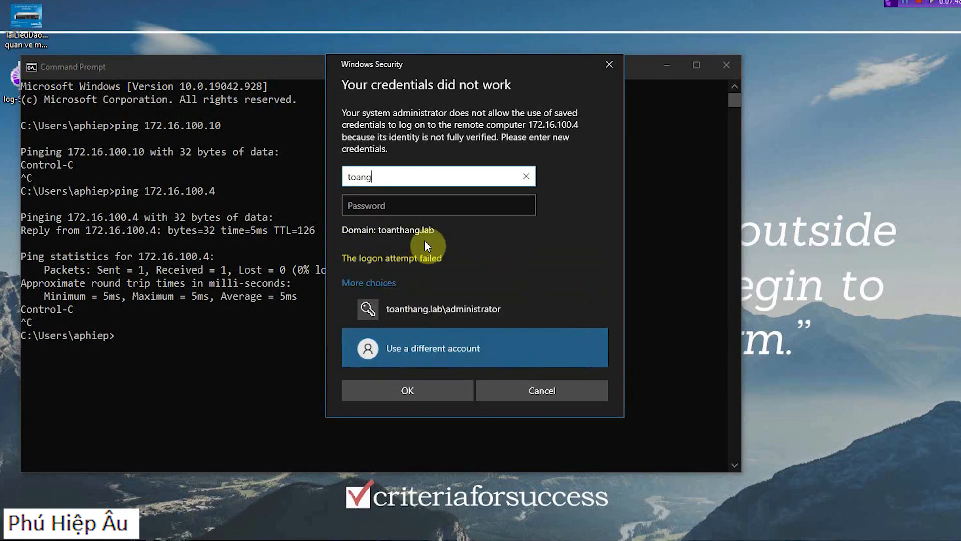
pyautogui.write('hang\\')
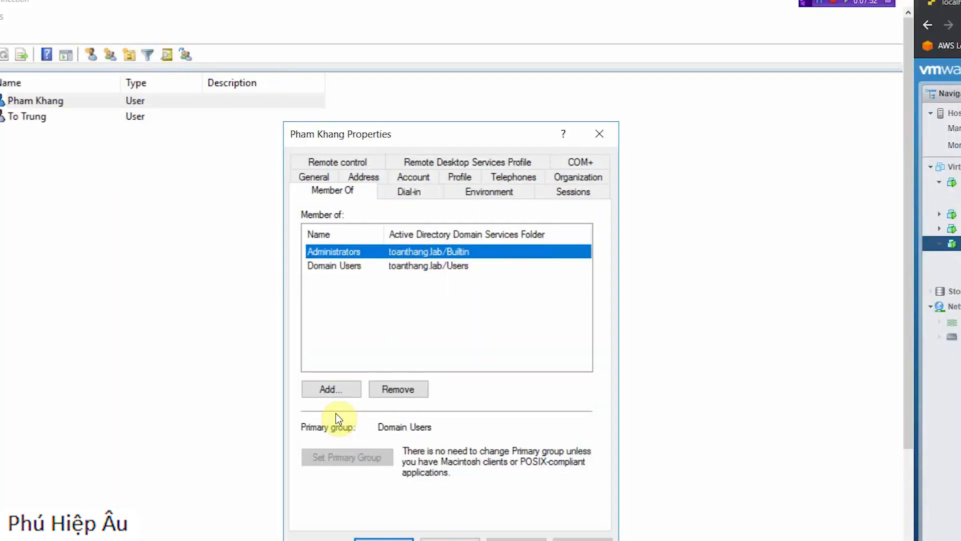
# Step: Look up the first user's pre-Windows 2000 logon name in the account properties on the server
pyautogui.click(67, 102)
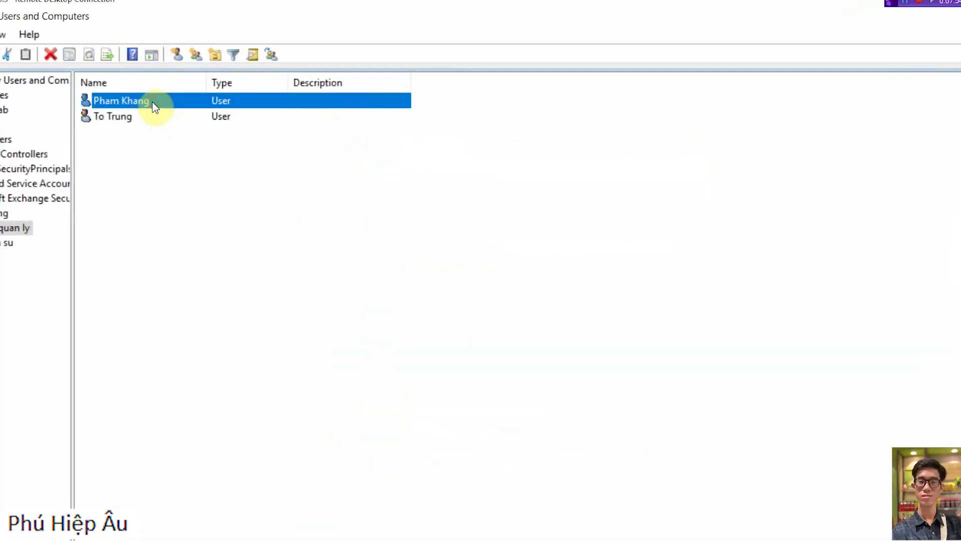
pyautogui.doubleClick(152, 101)
pyautogui.click(425, 163)
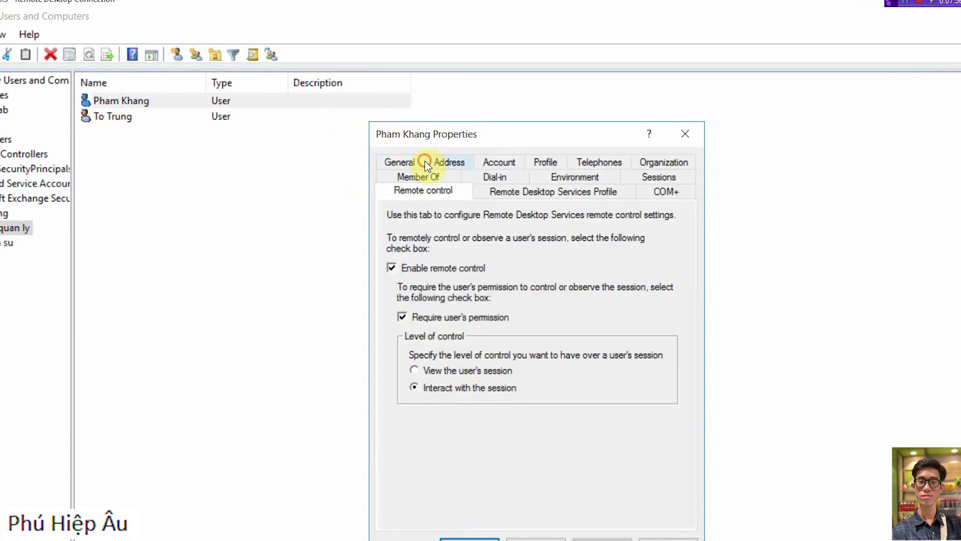
pyautogui.click(520, 162)
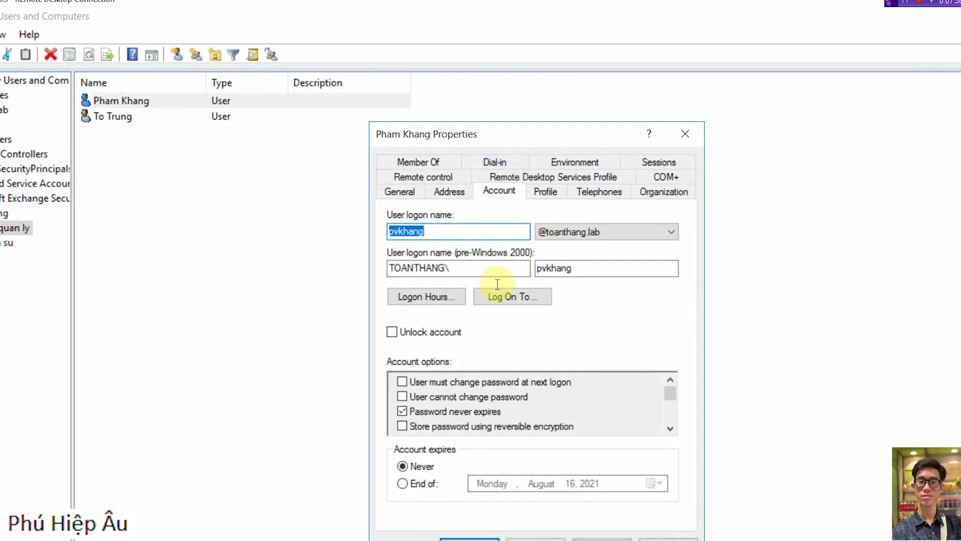
pyautogui.doubleClick(583, 268)
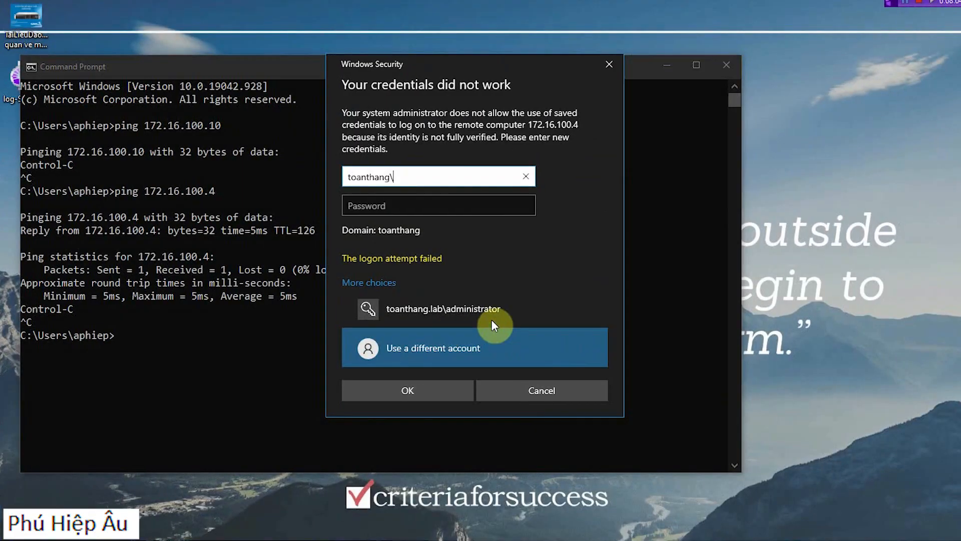
# Step: Try to sign in to 172.16.100.4 by completing the domain user's logon name and entering the account password
pyautogui.press('Tab')
pyautogui.write('123')
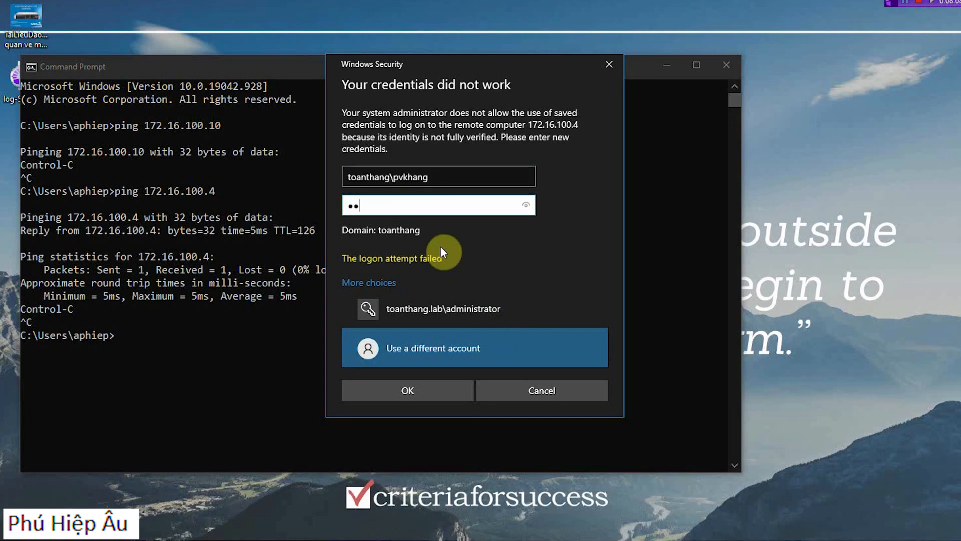
pyautogui.write('456789')
pyautogui.press('Return')
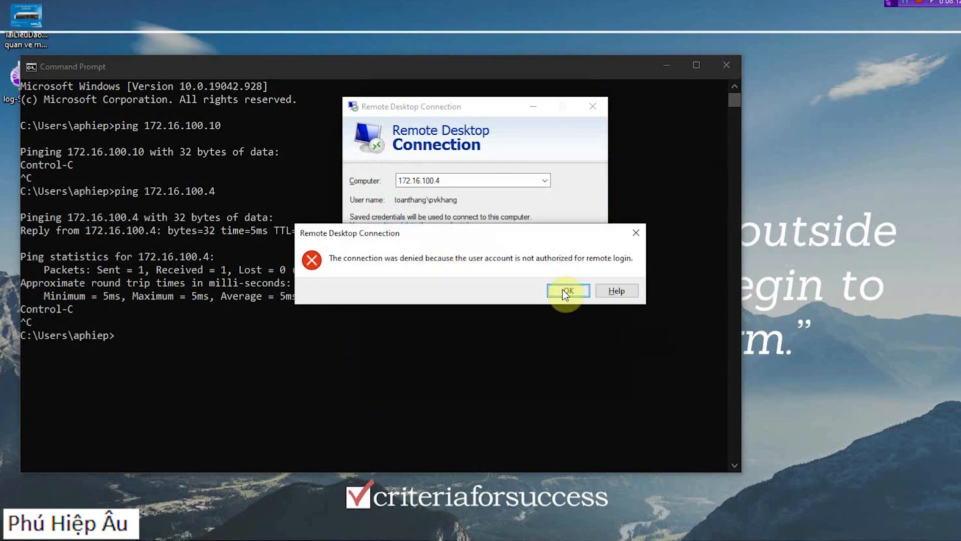
pyautogui.click(566, 290)
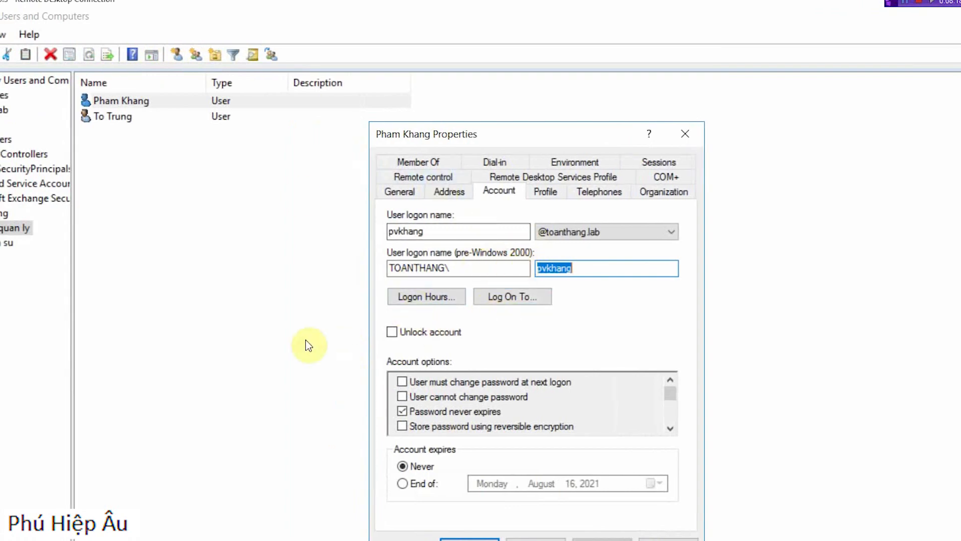
# Step: Add the first user to the Remote Desktop Users and Remote Management Users groups and save the membership change
pyautogui.click(417, 164)
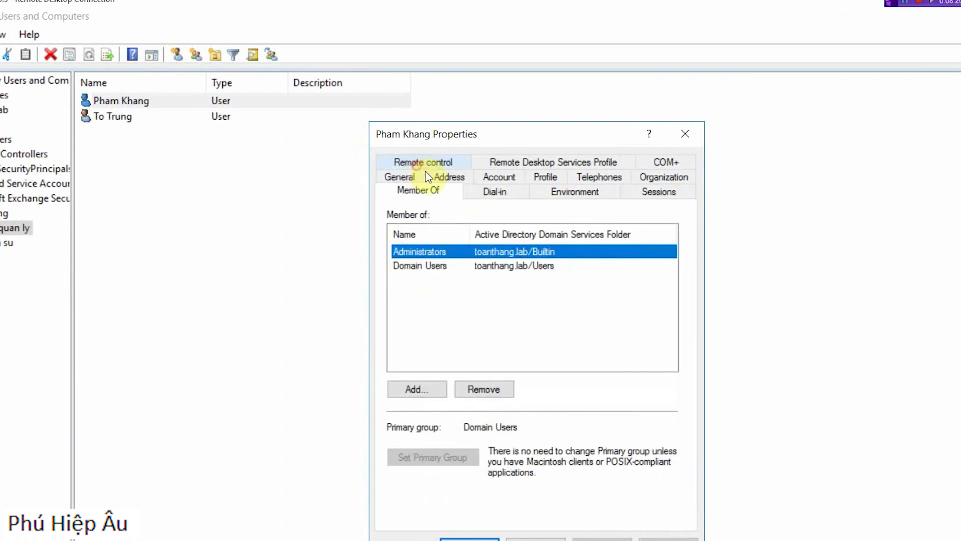
pyautogui.click(413, 388)
pyautogui.write('remote')
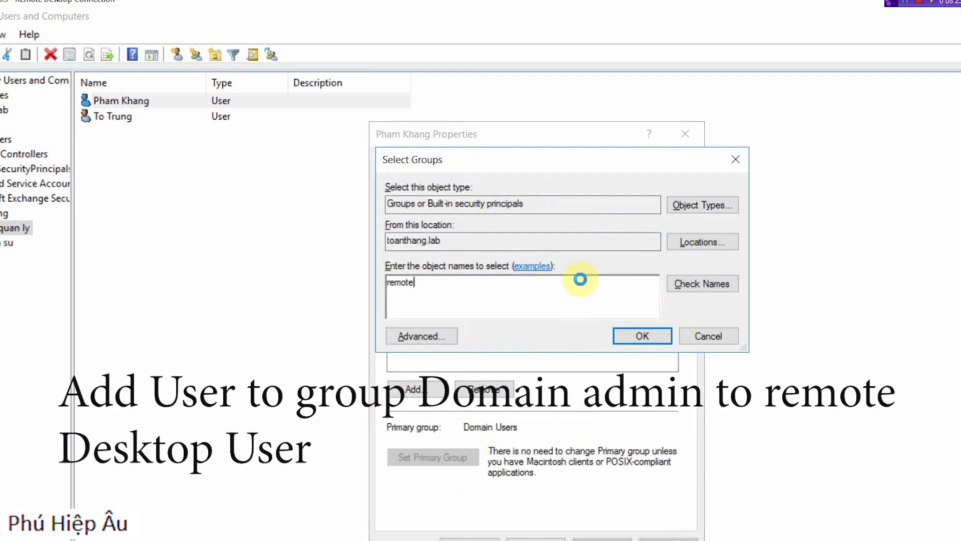
pyautogui.press('Return')
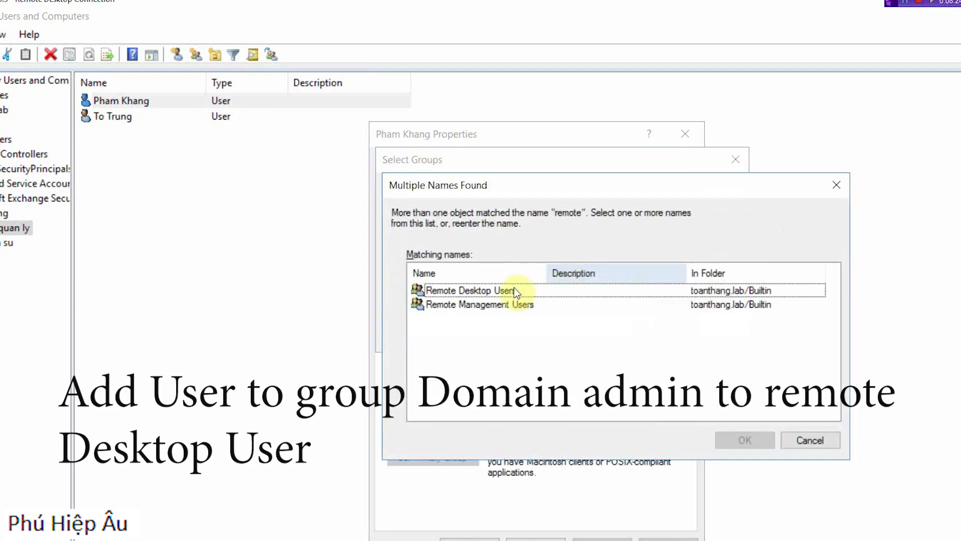
pyautogui.click(494, 305)
pyautogui.keyDown('ctrl'); pyautogui.click(473, 292); pyautogui.keyUp('ctrl')
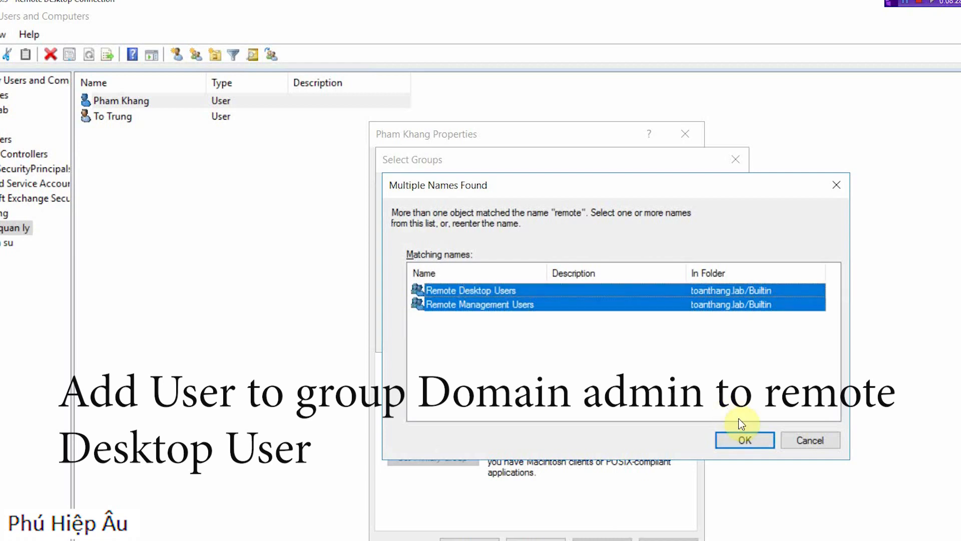
pyautogui.click(733, 441)
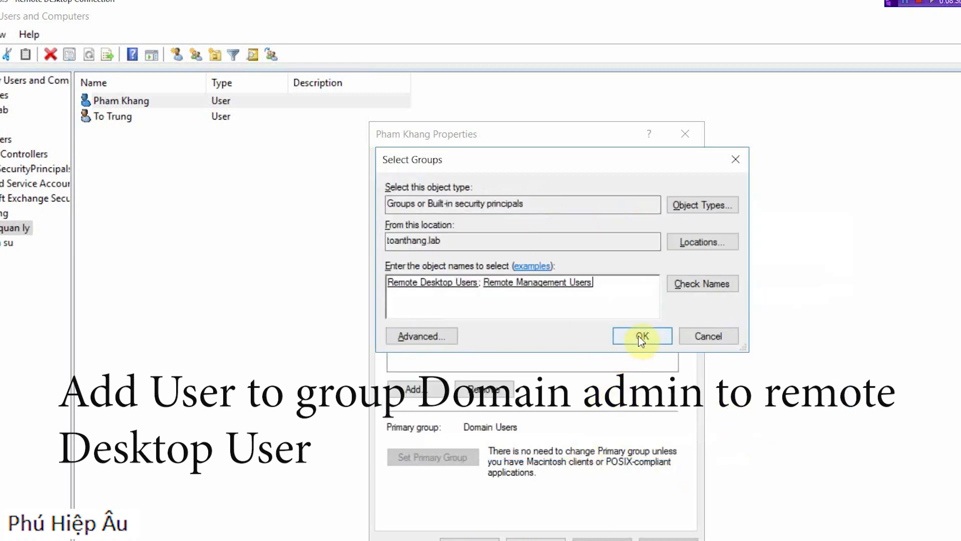
pyautogui.click(646, 335)
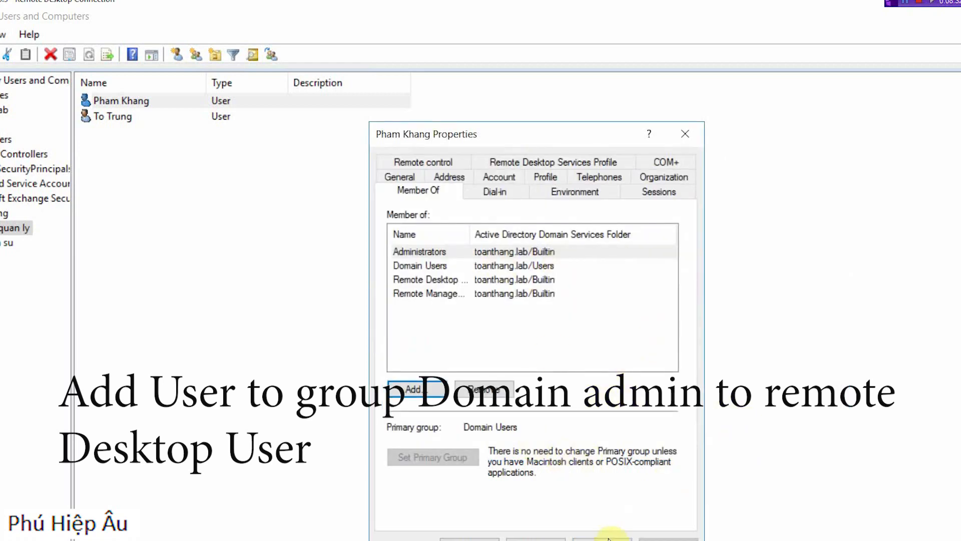
pyautogui.click(484, 538)
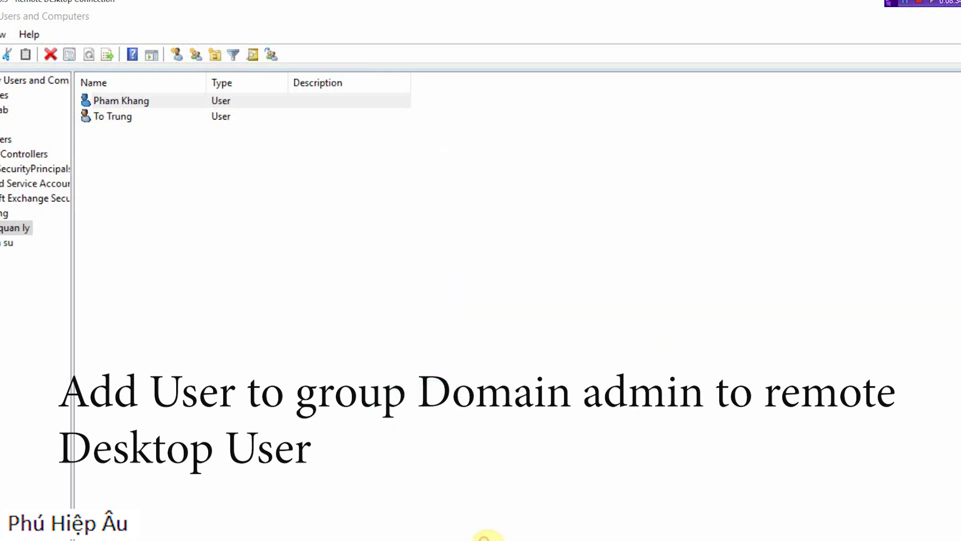
# Step: Review the first user's group memberships in the account properties, widening the name column to read the full group names
pyautogui.doubleClick(158, 101)
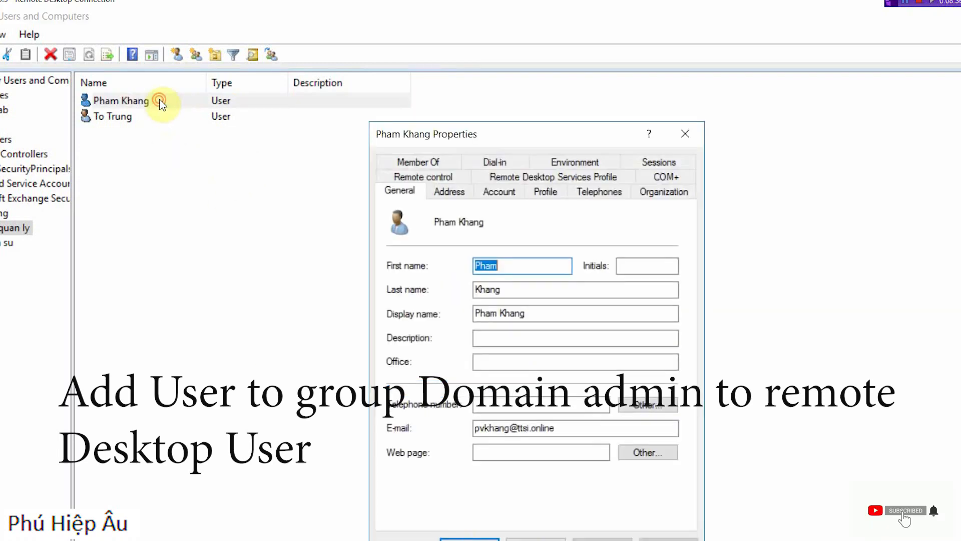
pyautogui.click(440, 159)
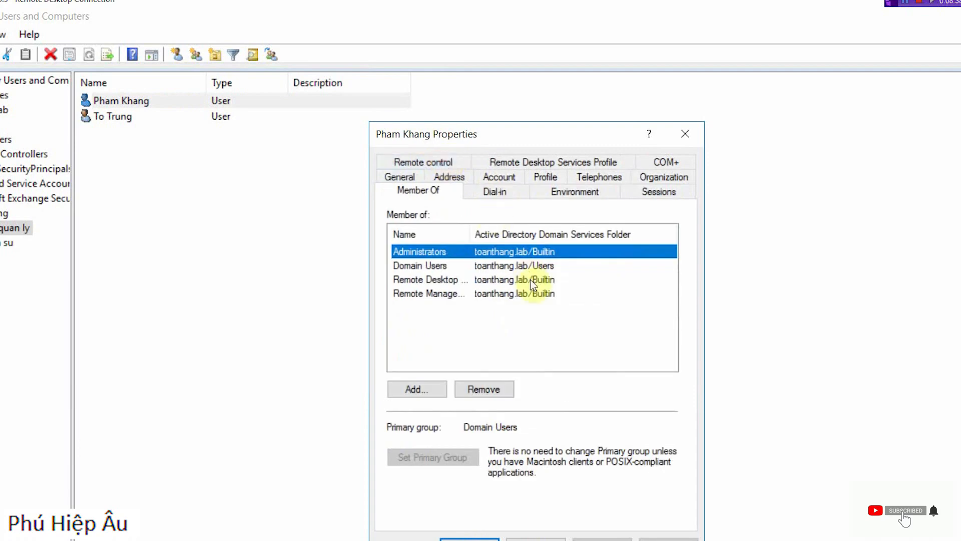
pyautogui.doubleClick(470, 234)
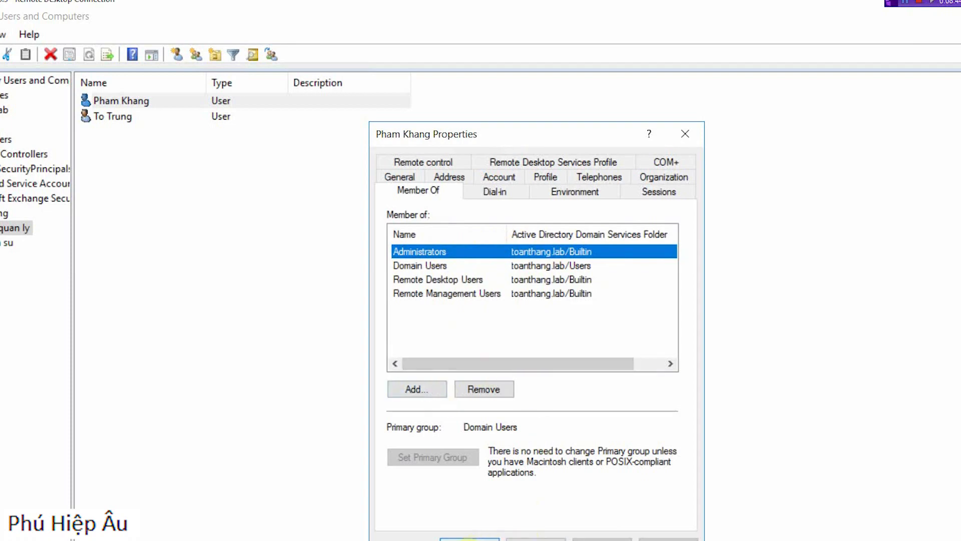
pyautogui.click(536, 539)
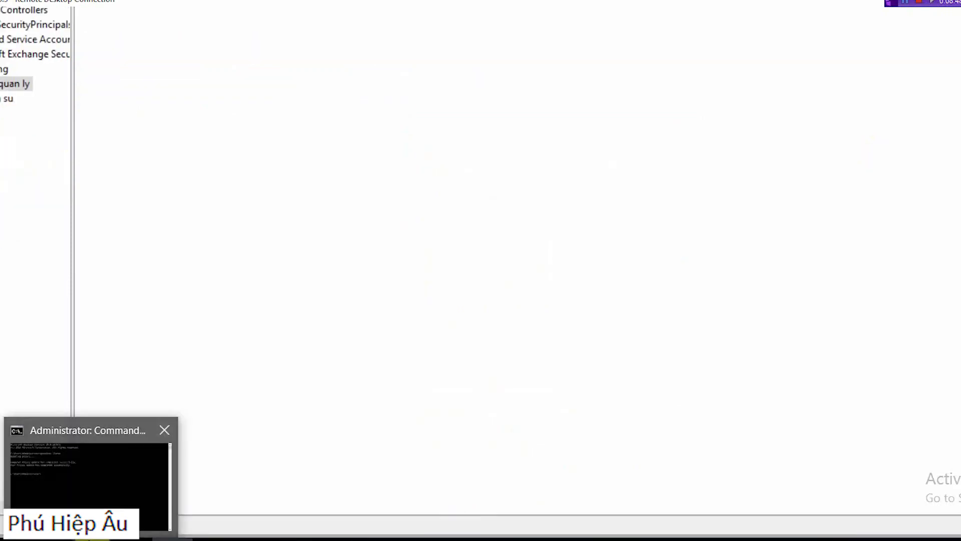
# Step: Force a Group Policy update on the server by running gpupdate /force again in Command Prompt
pyautogui.click(91, 540)
pyautogui.click(332, 238)
pyautogui.press('Up')
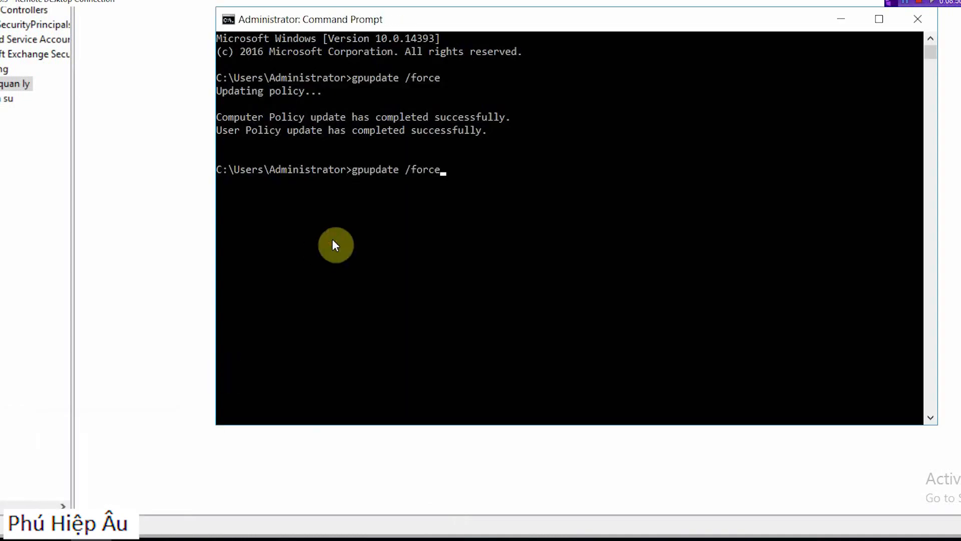
pyautogui.press('Return')
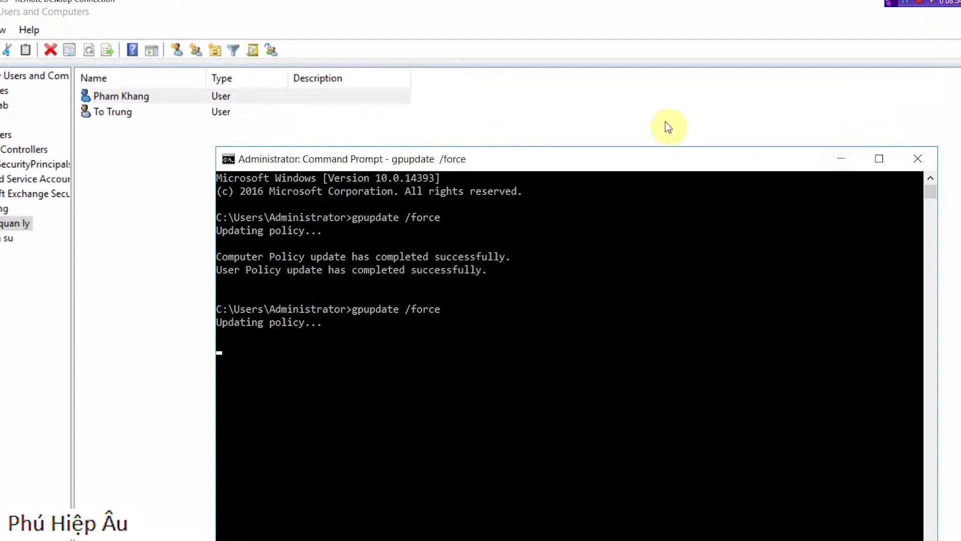
pyautogui.moveTo(670, 166); pyautogui.dragTo(599, 121)
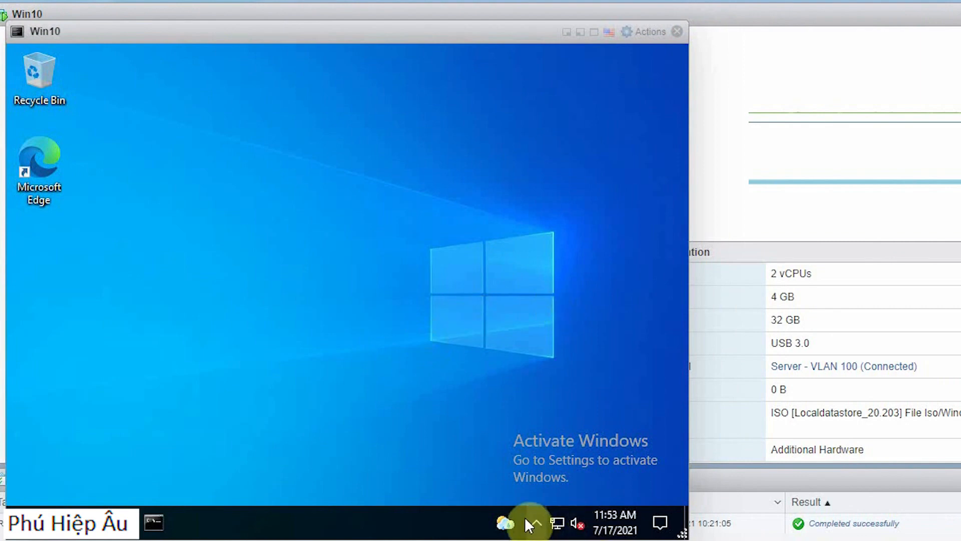
# Step: Check the Trend Micro Security Agent's status in the Win10 machine's notification area
pyautogui.click(537, 522)
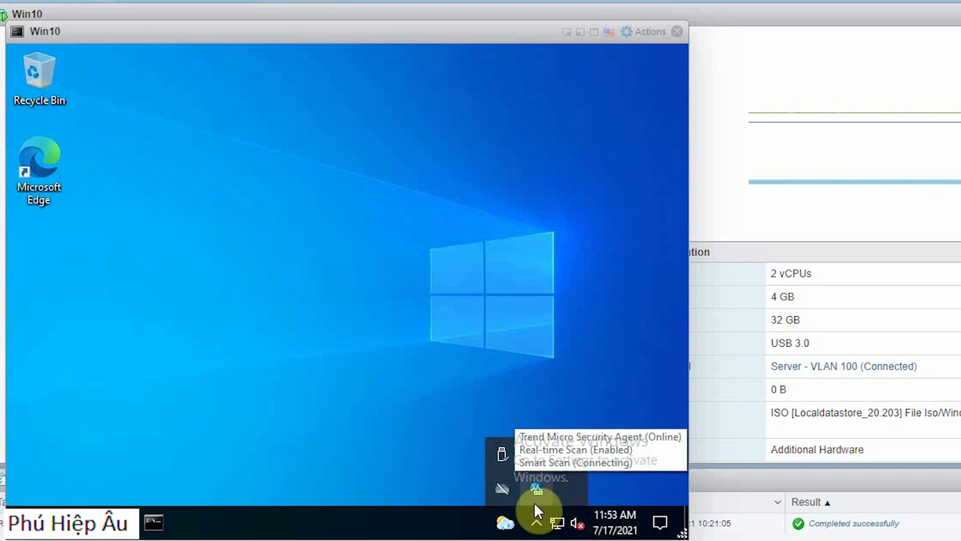
pyautogui.click(374, 518)
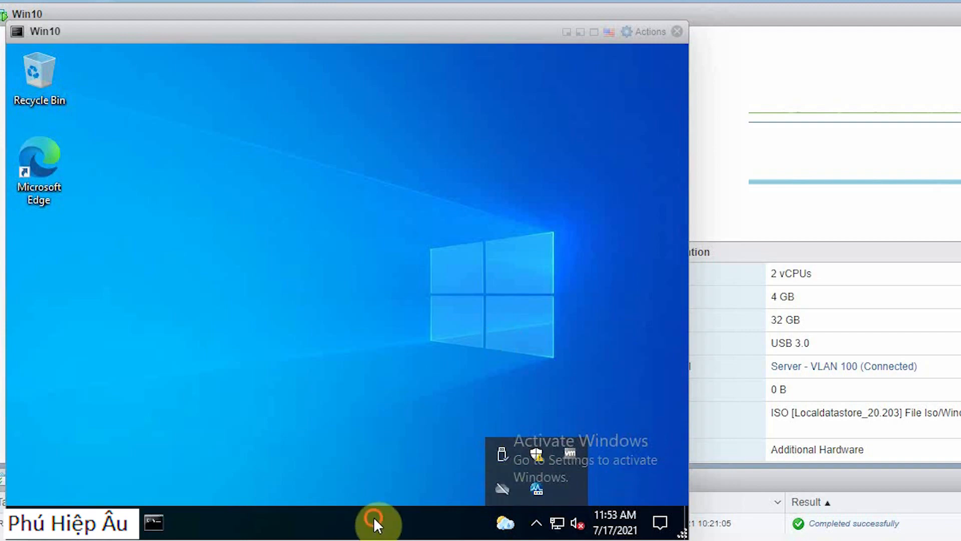
pyautogui.click(536, 523)
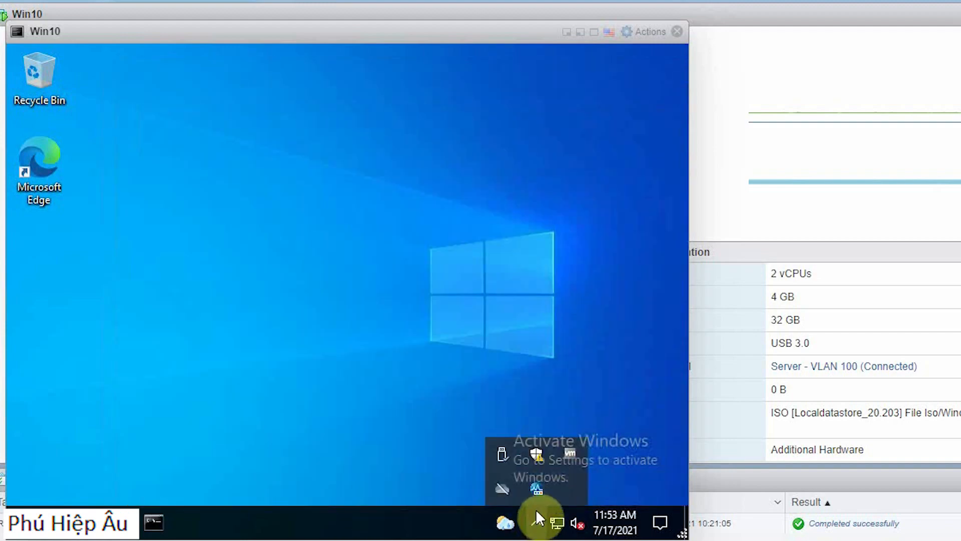
pyautogui.moveTo(538, 492)
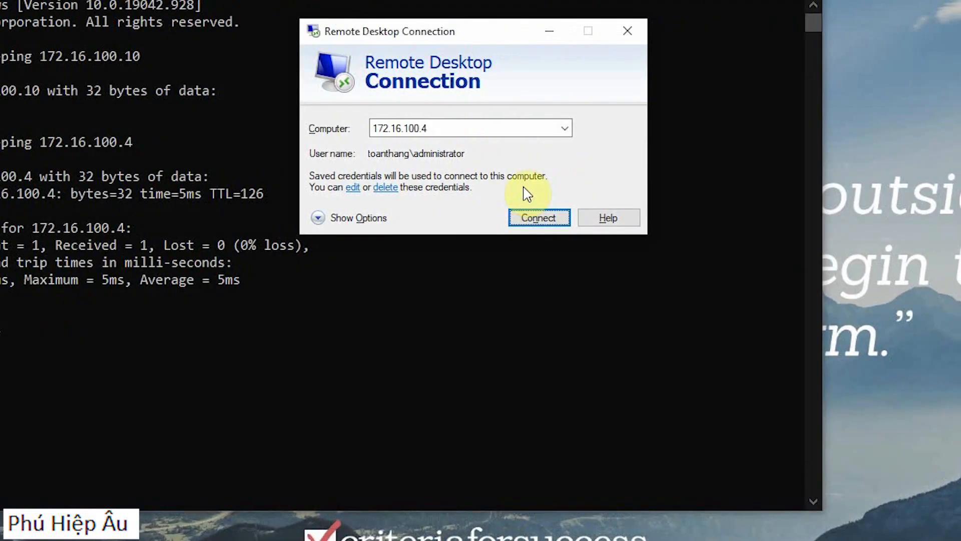
# Step: Sign in to 172.16.100.4 over Remote Desktop as toanthang.lab\administrator, entering the account password
pyautogui.click(602, 219)
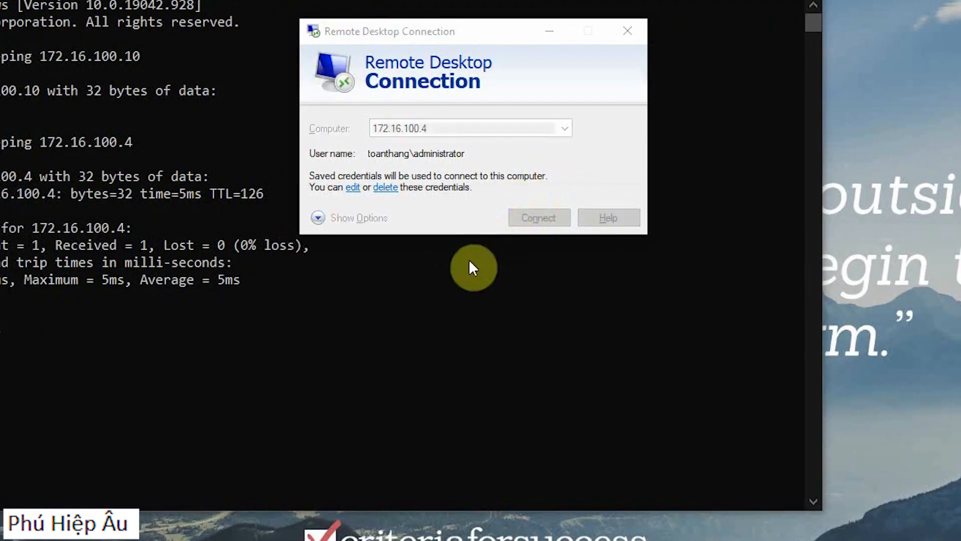
pyautogui.write('•••••')
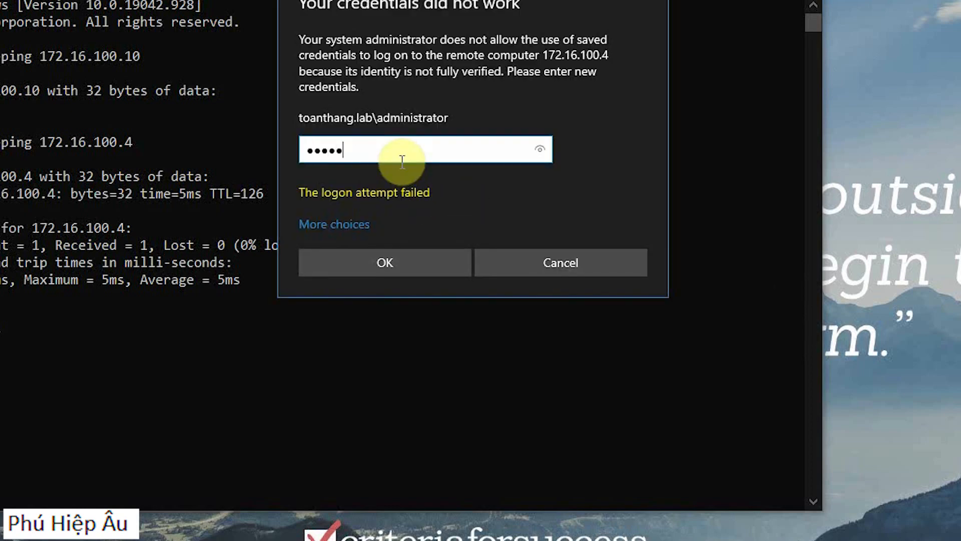
pyautogui.write('••••••••')
pyautogui.press('Return')
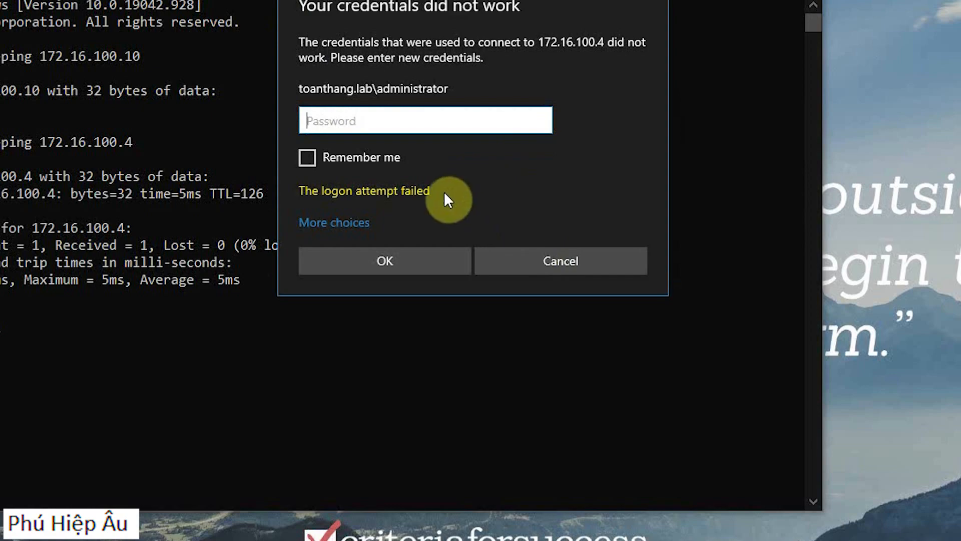
pyautogui.write('••••••••')
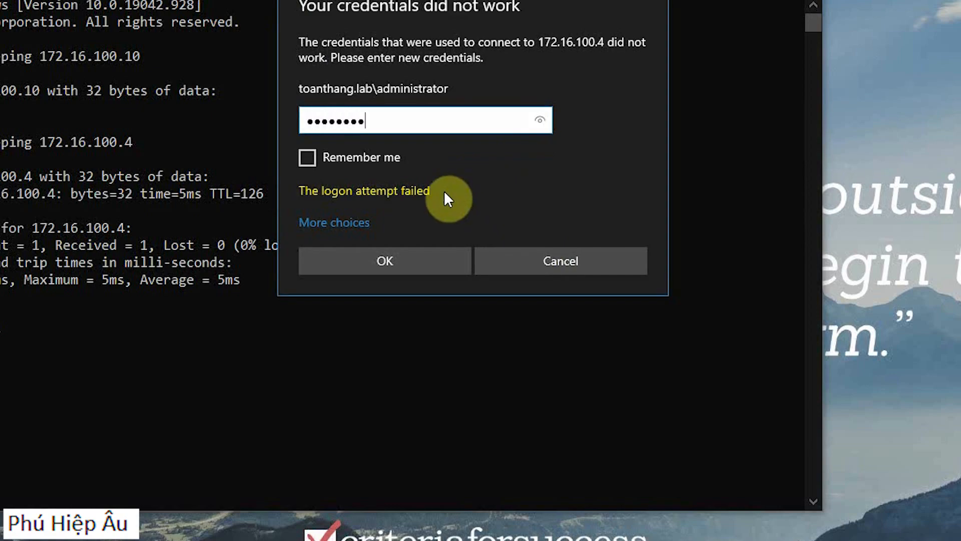
pyautogui.press('Return')
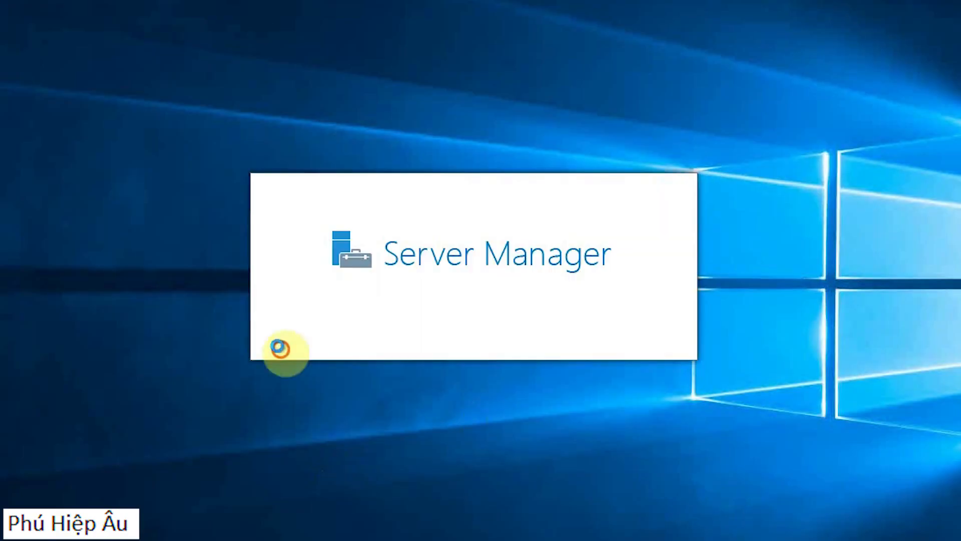
# Step: Run gpupdate on the remote computer to refresh its policies
pyautogui.press('super+r')
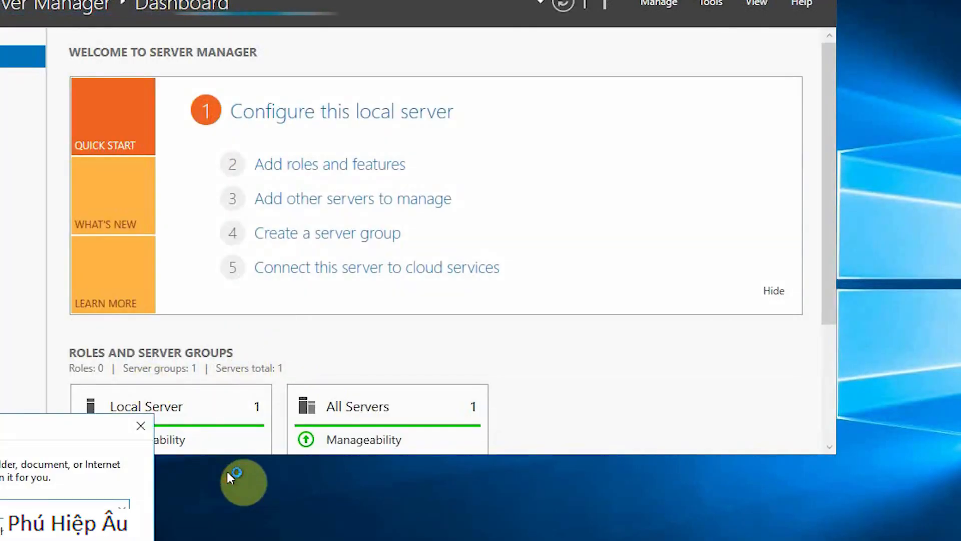
pyautogui.press('Return')
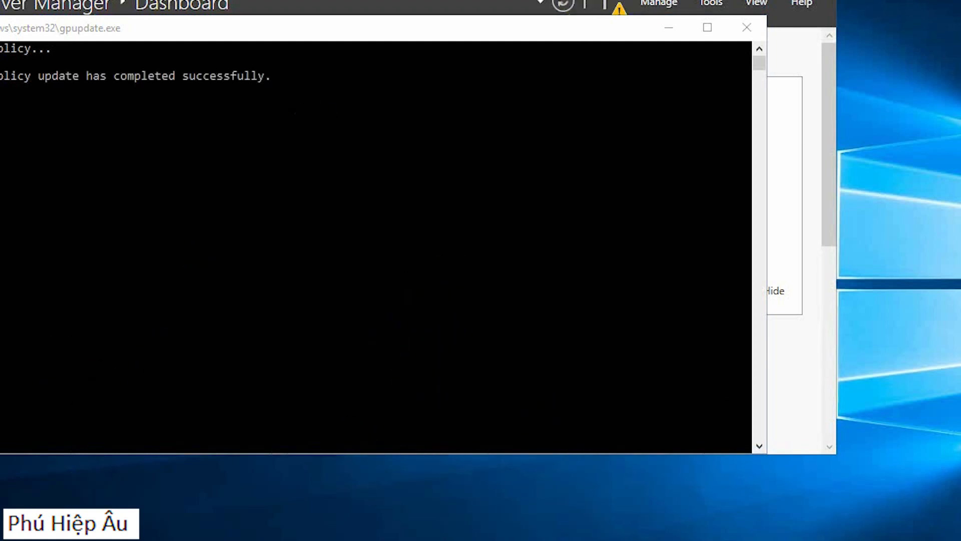
pyautogui.press('super')
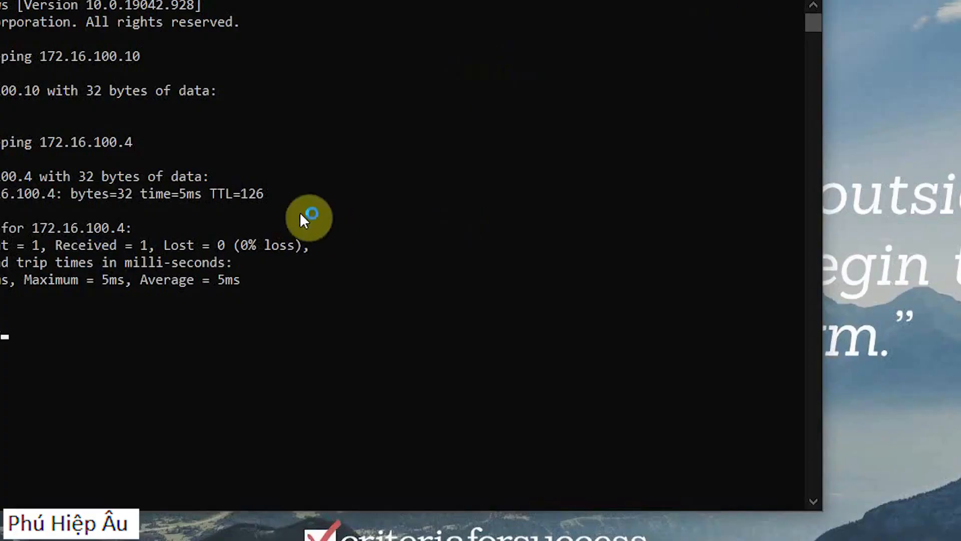
# Step: Start a new Remote Desktop connection (mstsc) to 172.16.100.4 and choose to use a different account
pyautogui.press('super')
pyautogui.write('mstsc')
pyautogui.press('Return')
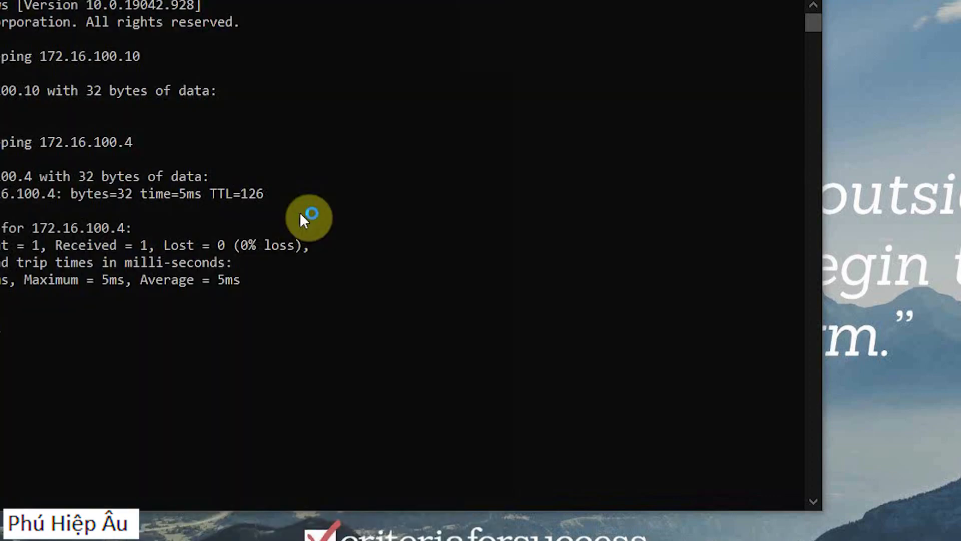
pyautogui.press('Return')
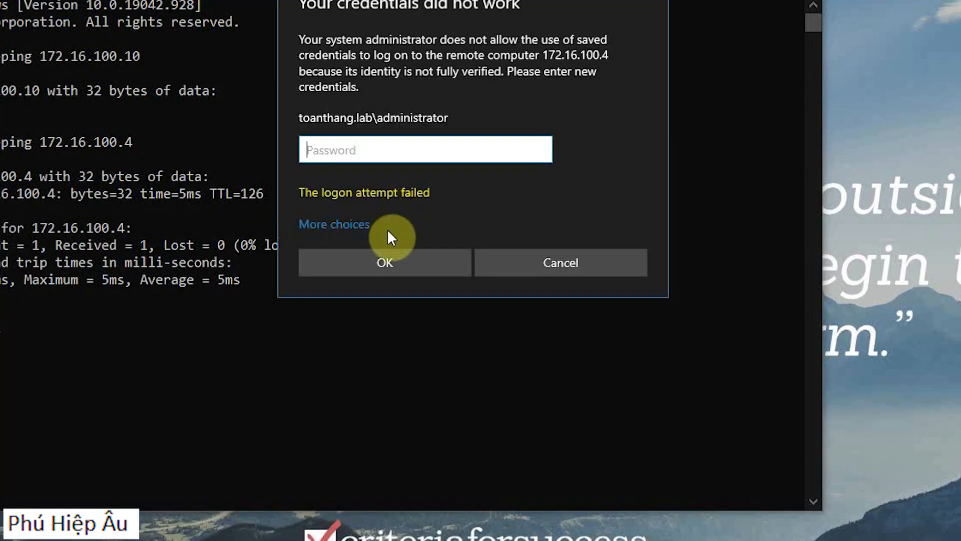
pyautogui.click(350, 225)
pyautogui.click(441, 296)
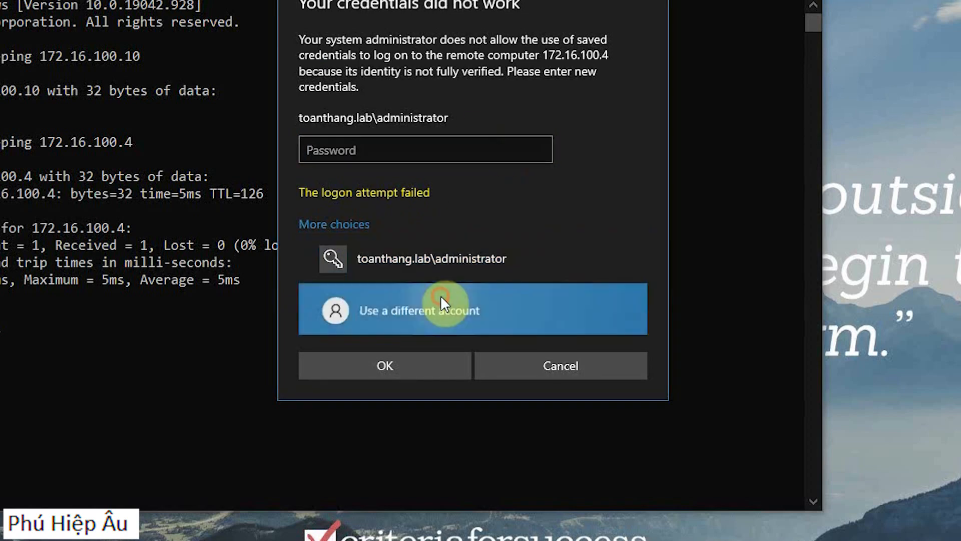
# Step: Try to sign in with the domain user's logon name under the toanthang\ prefix and the account password, and open the connection options
pyautogui.write('toanthang')
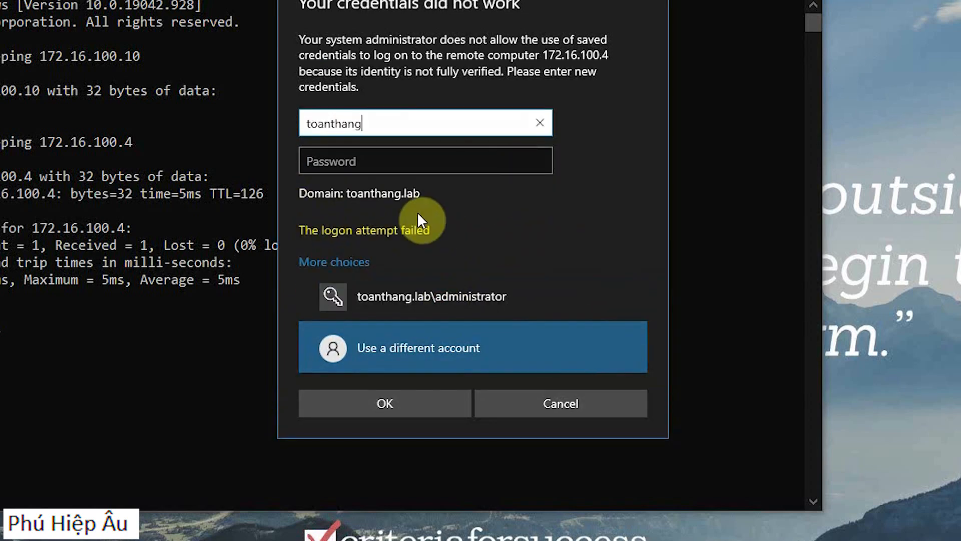
pyautogui.press('Tab')
pyautogui.write('•••')
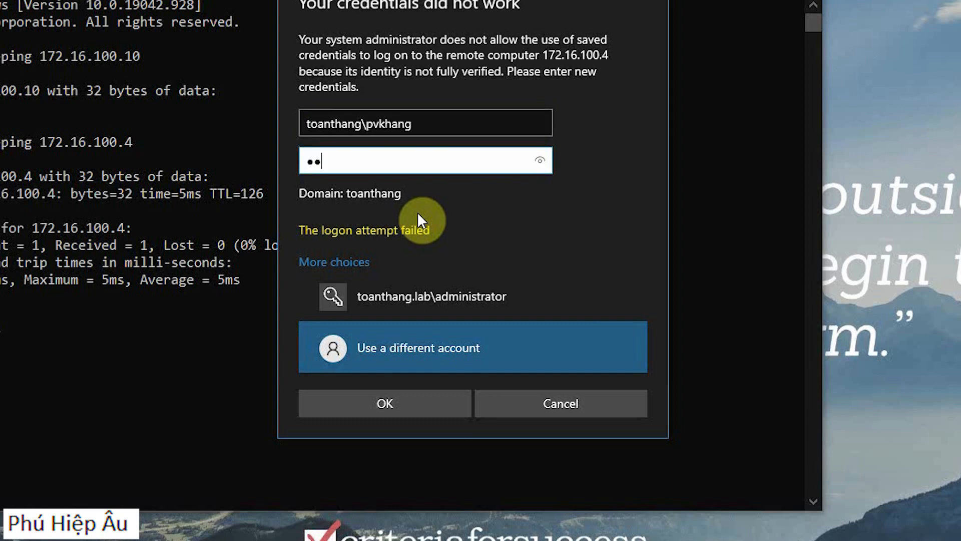
pyautogui.press('BackSpace')
pyautogui.press('BackSpace')
pyautogui.press('BackSpace')
pyautogui.write('•••••••••')
pyautogui.press('Return')
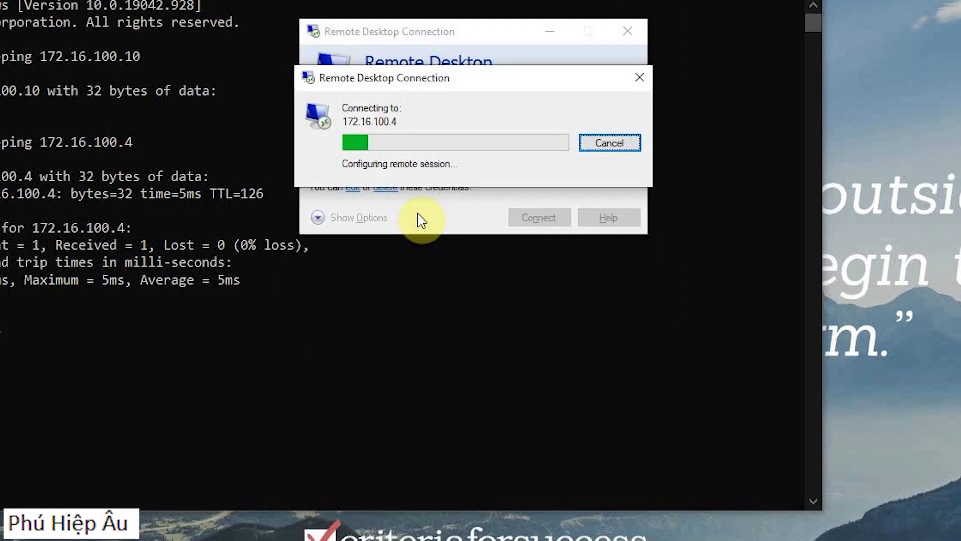
pyautogui.press('Return')
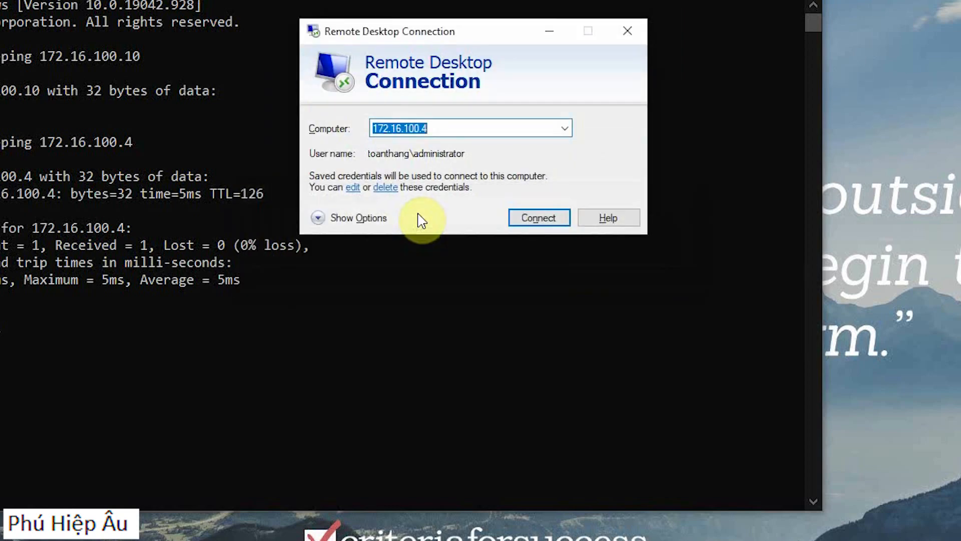
pyautogui.click(365, 216)
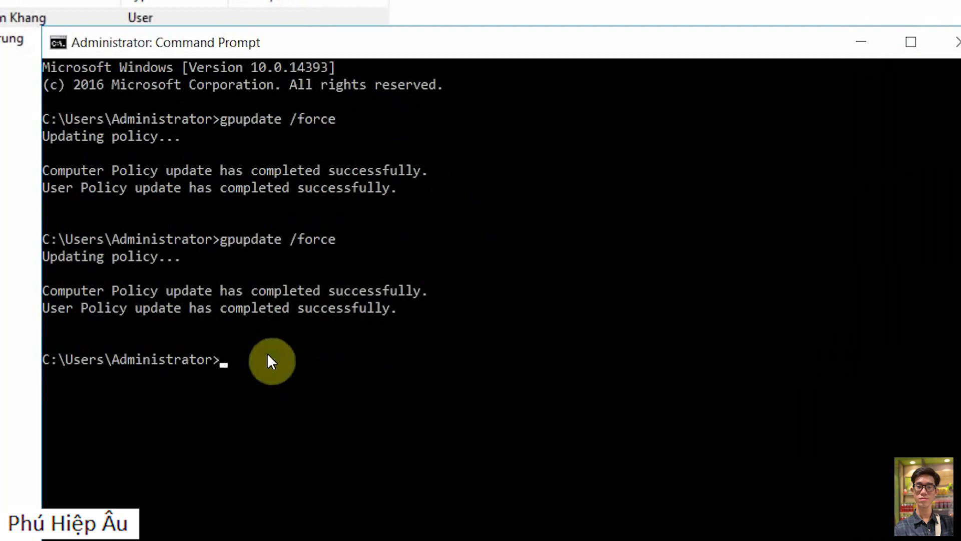
# Step: Review the first user's group memberships on the server again and look through the domain's containers
pyautogui.click(861, 38)
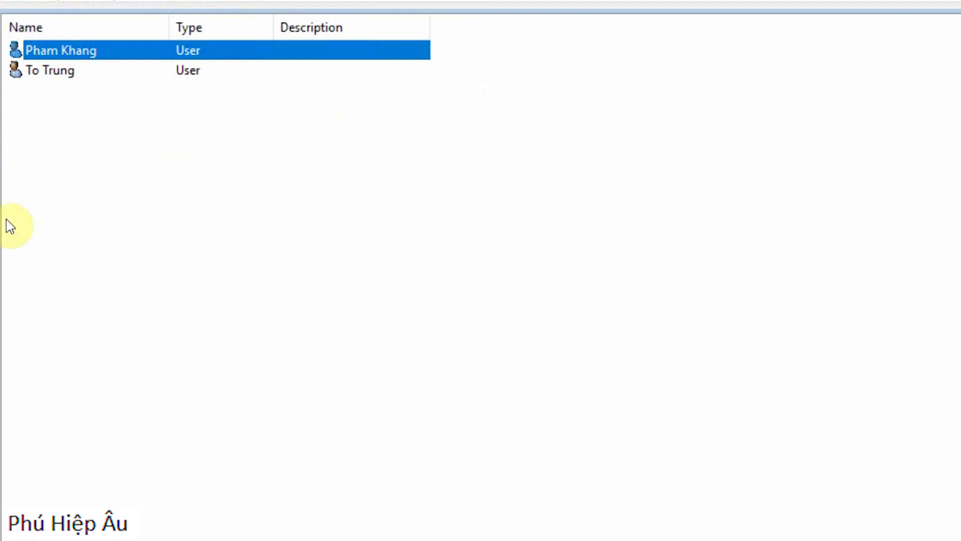
pyautogui.click(1, 70)
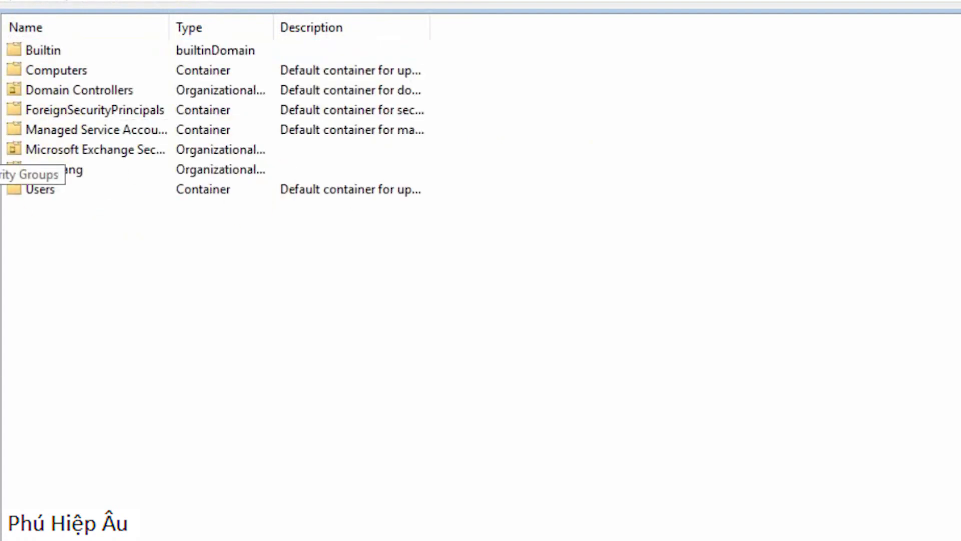
pyautogui.click(0, 186)
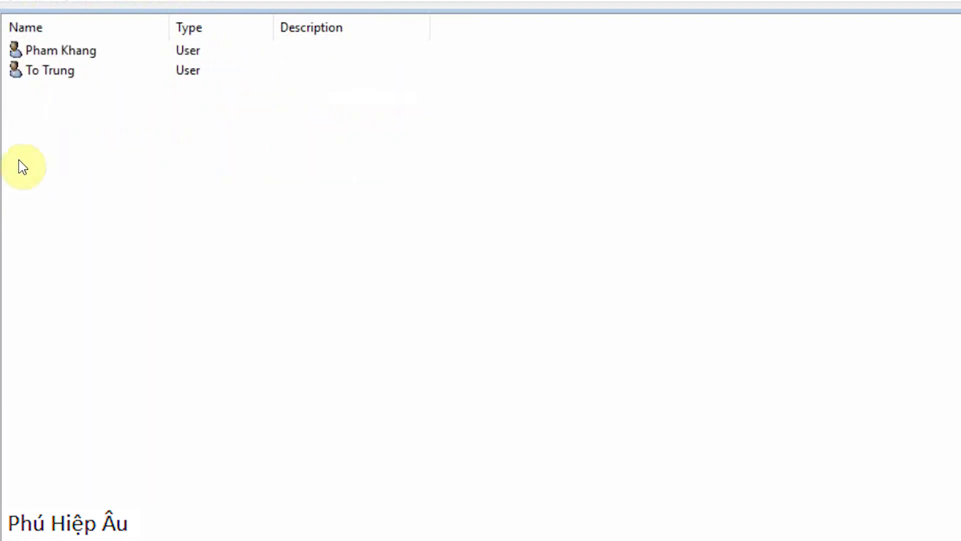
pyautogui.click(60, 53)
pyautogui.rightClick(60, 52)
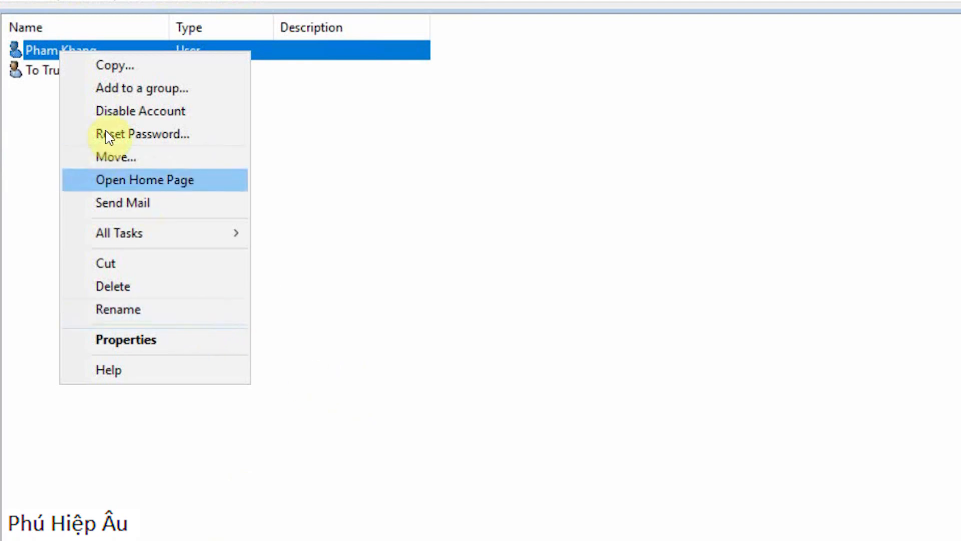
pyautogui.click(127, 341)
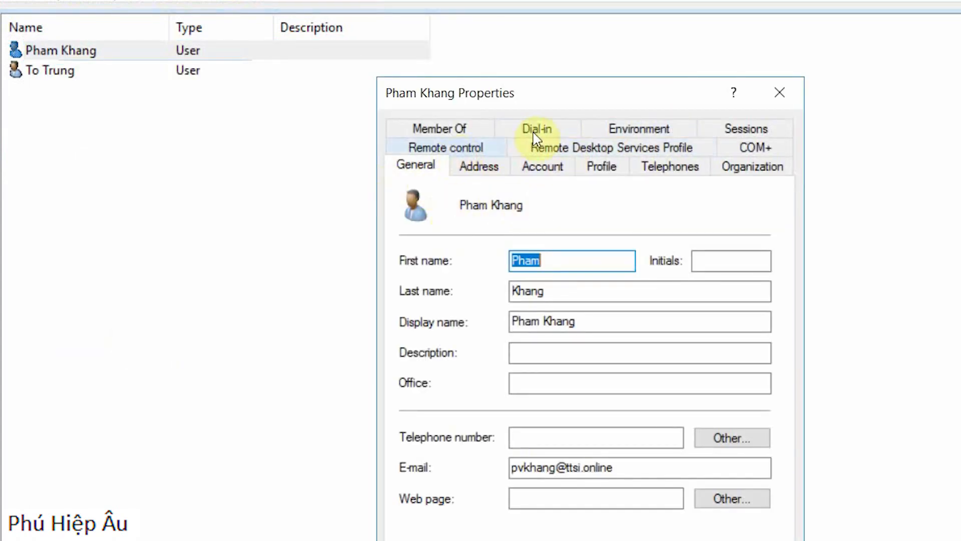
pyautogui.click(491, 128)
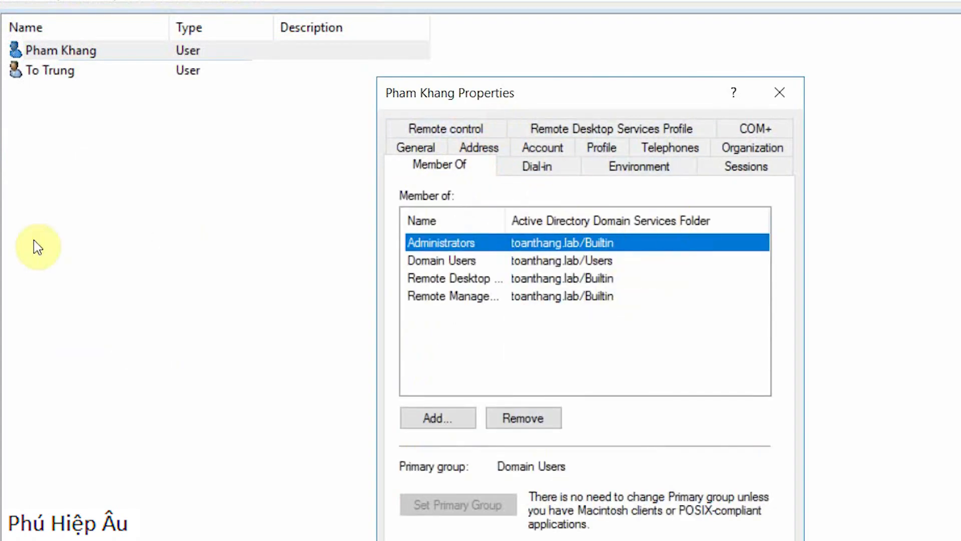
pyautogui.click(1, 161)
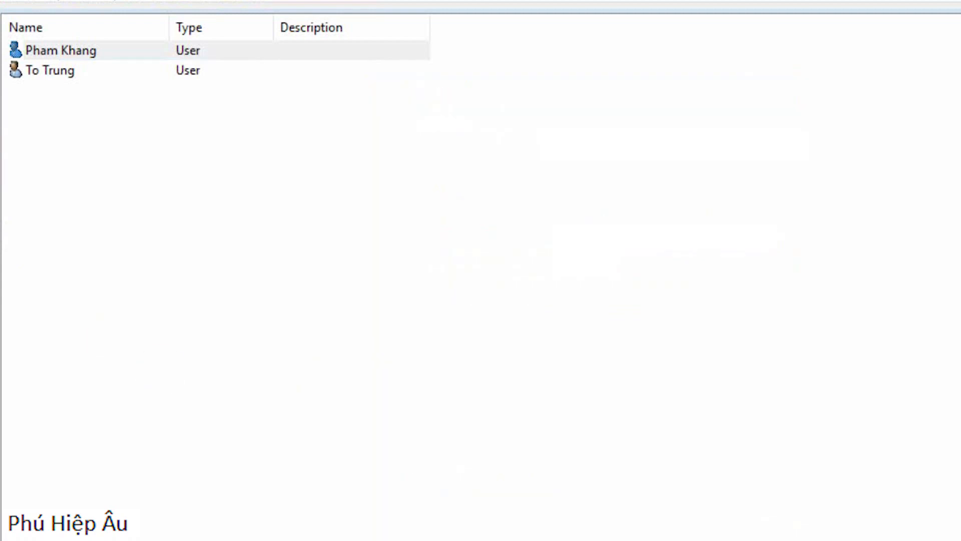
pyautogui.click(1, 90)
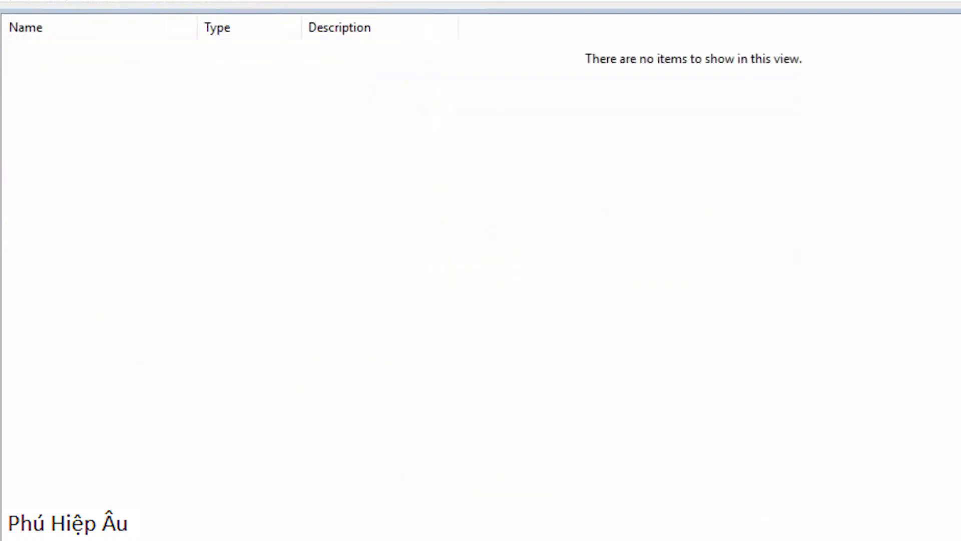
# Step: Check the built-in Administrators group's properties, and bring up the group memberships of the domain's Administrator account
pyautogui.doubleClick(86, 97)
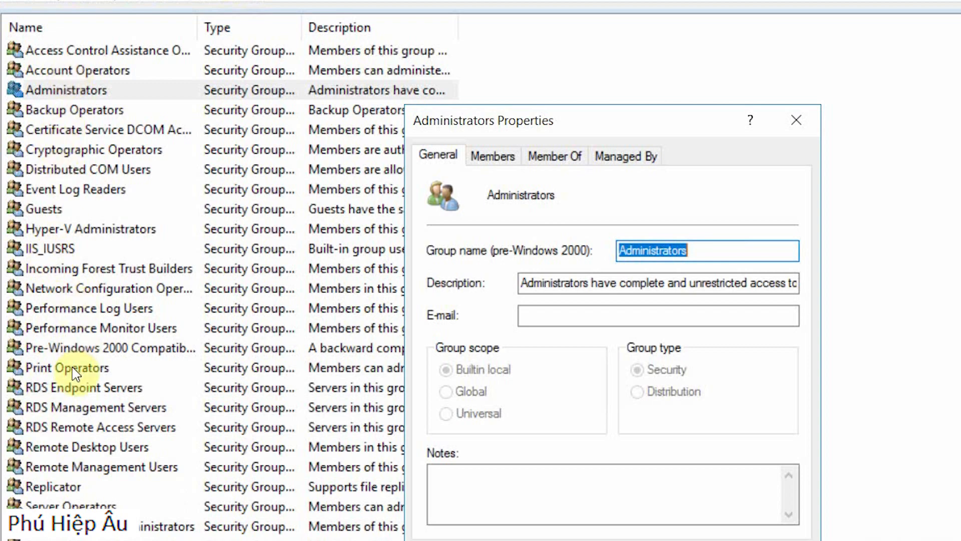
pyautogui.press('Escape')
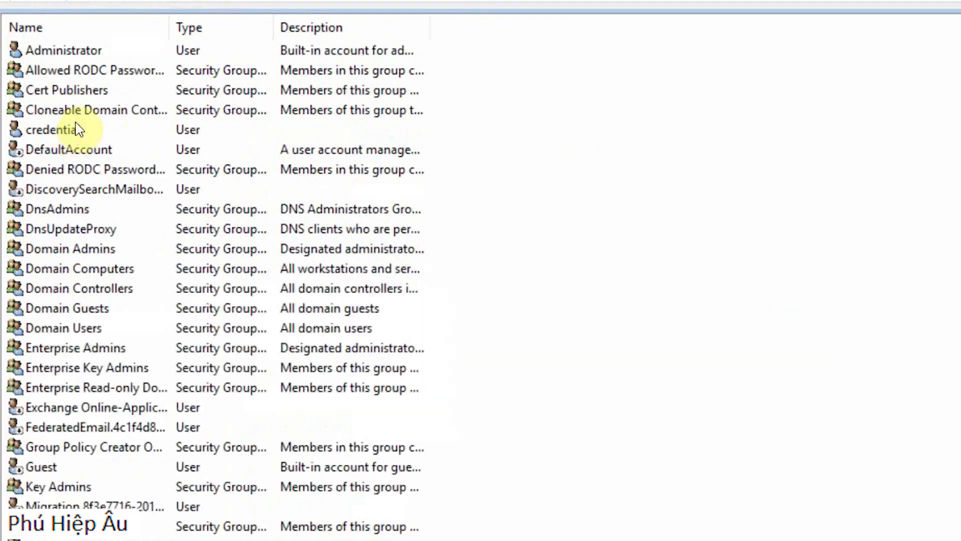
pyautogui.doubleClick(69, 50)
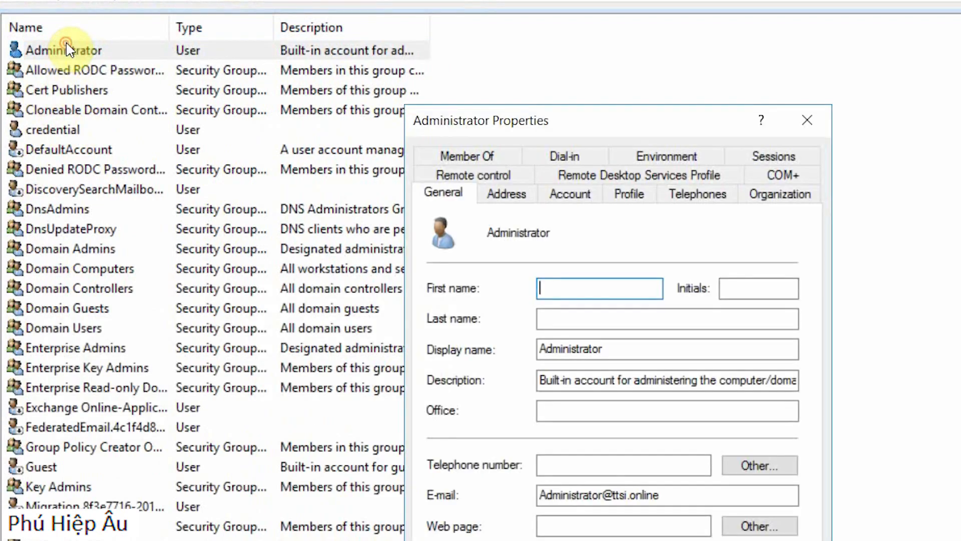
pyautogui.click(511, 200)
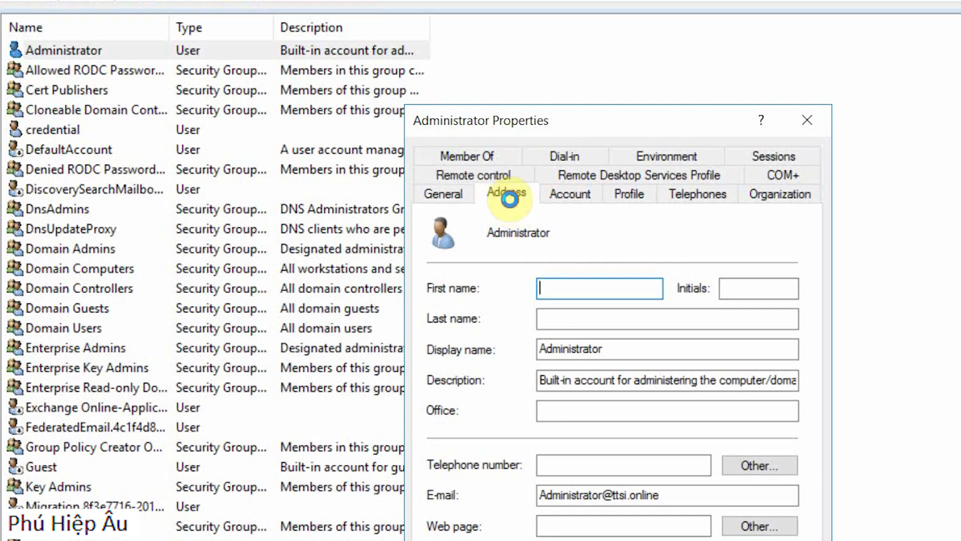
pyautogui.click(468, 196)
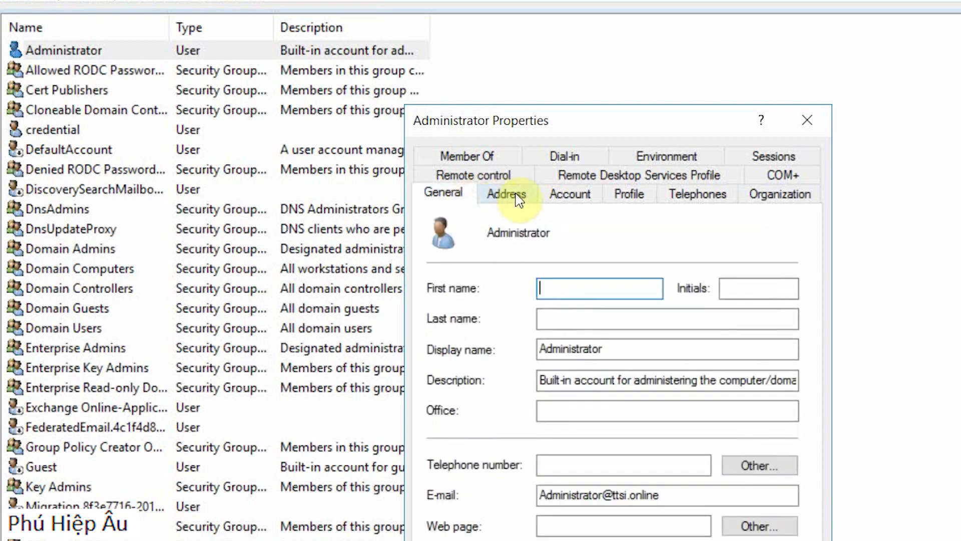
pyautogui.click(489, 158)
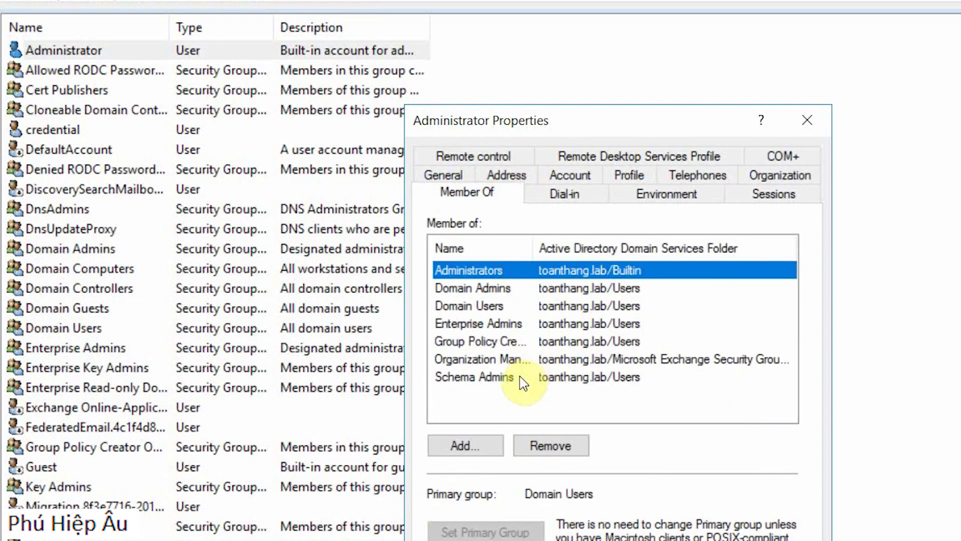
# Step: Widen the name column and examine each group the Administrator account belongs to, closing its properties when done
pyautogui.moveTo(533, 248); pyautogui.dragTo(607, 248)
pyautogui.click(521, 303)
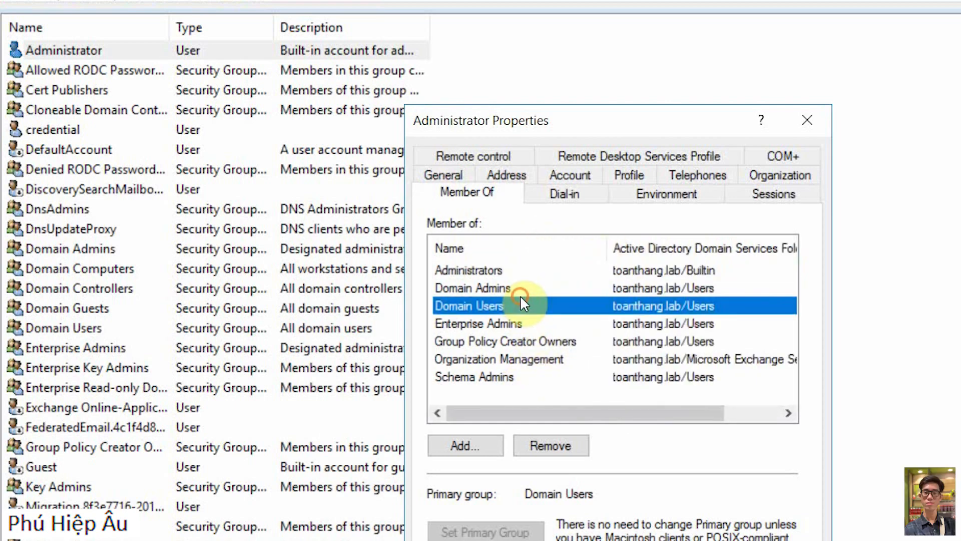
pyautogui.click(522, 291)
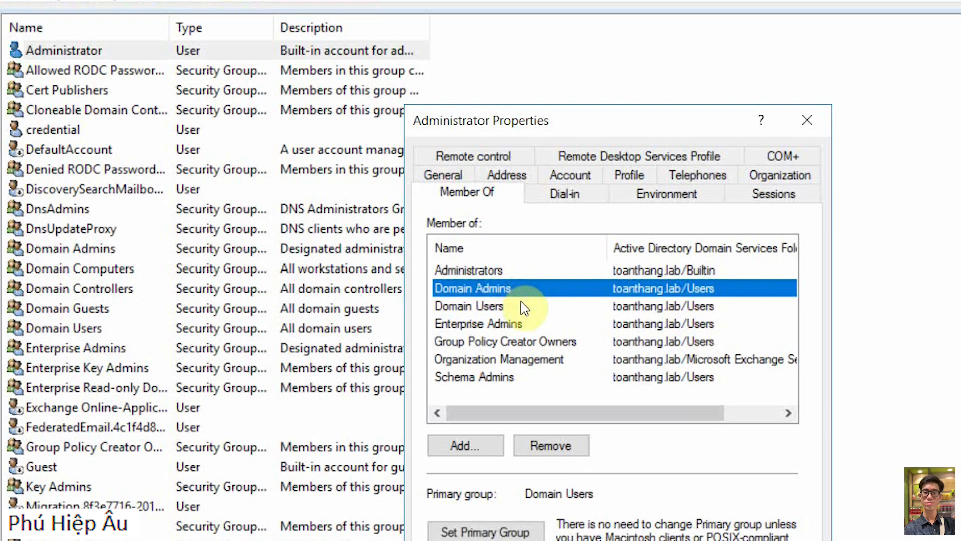
pyautogui.press('Down')
pyautogui.press('Down')
pyautogui.press('Down')
pyautogui.press('Down')
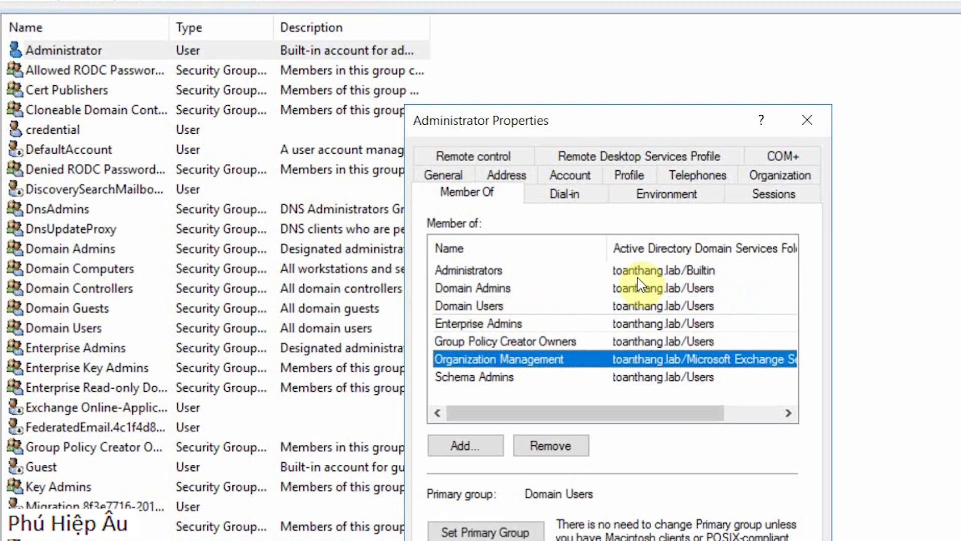
pyautogui.press('Up')
pyautogui.press('Up')
pyautogui.press('Up')
pyautogui.press('Up')
pyautogui.press('Up')
pyautogui.press('Down')
pyautogui.press('Down')
pyautogui.press('Down')
pyautogui.press('Down')
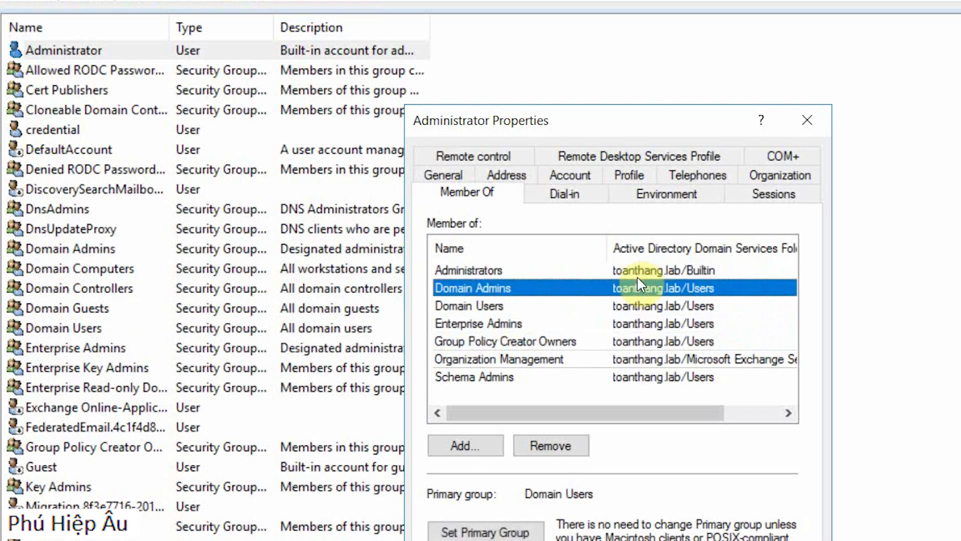
pyautogui.press('Down')
pyautogui.press('Down')
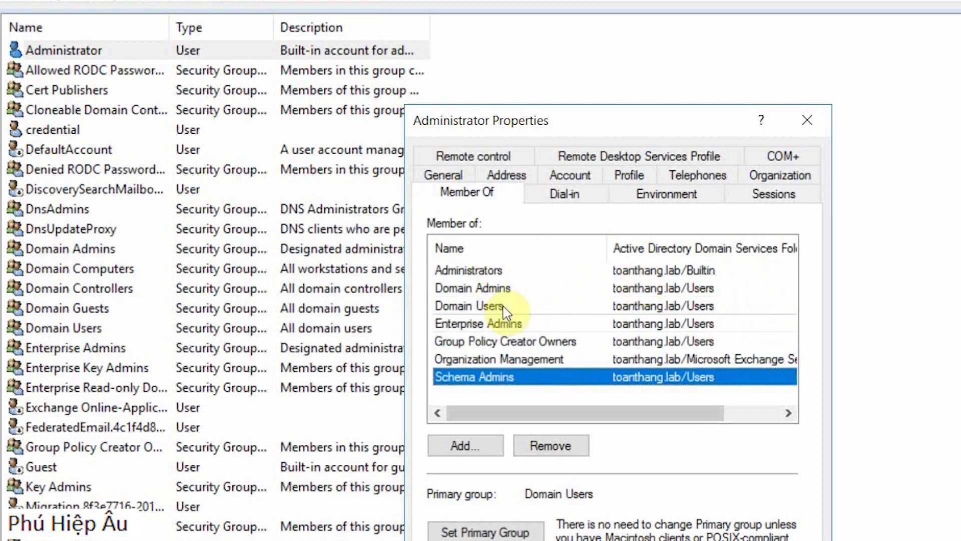
pyautogui.press('Escape')
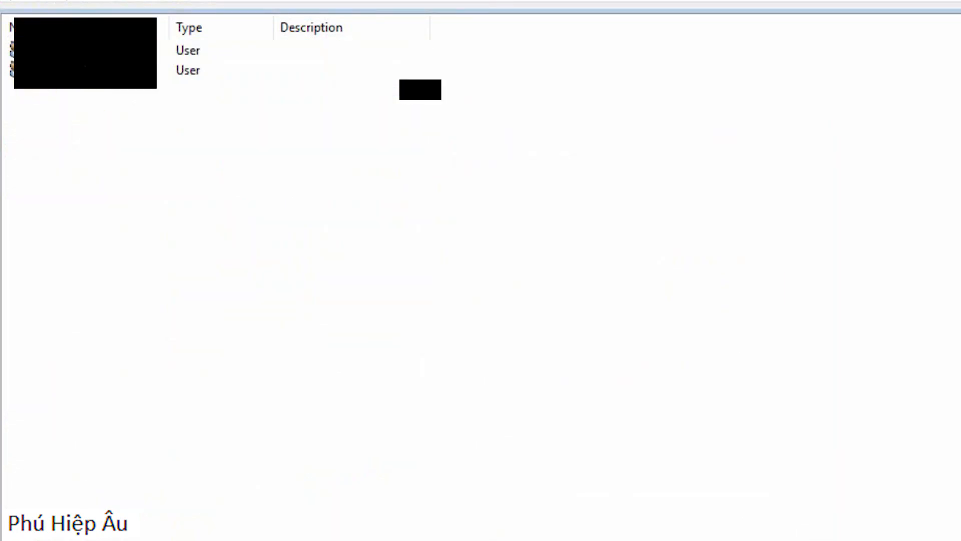
# Step: Add the first user to the Domain Admins, Domain Computers, Domain Controllers and Domain Users groups
pyautogui.doubleClick(86, 51)
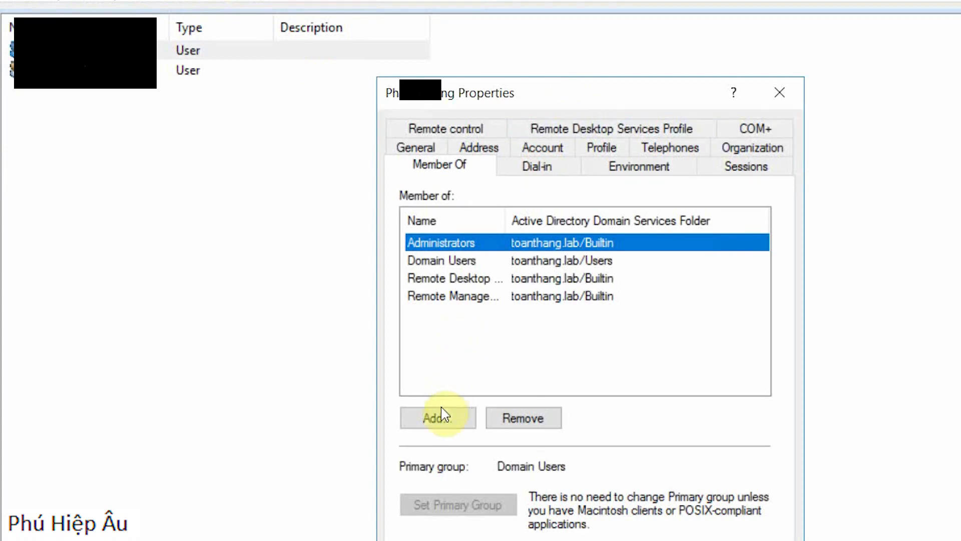
pyautogui.click(439, 417)
pyautogui.write('domain')
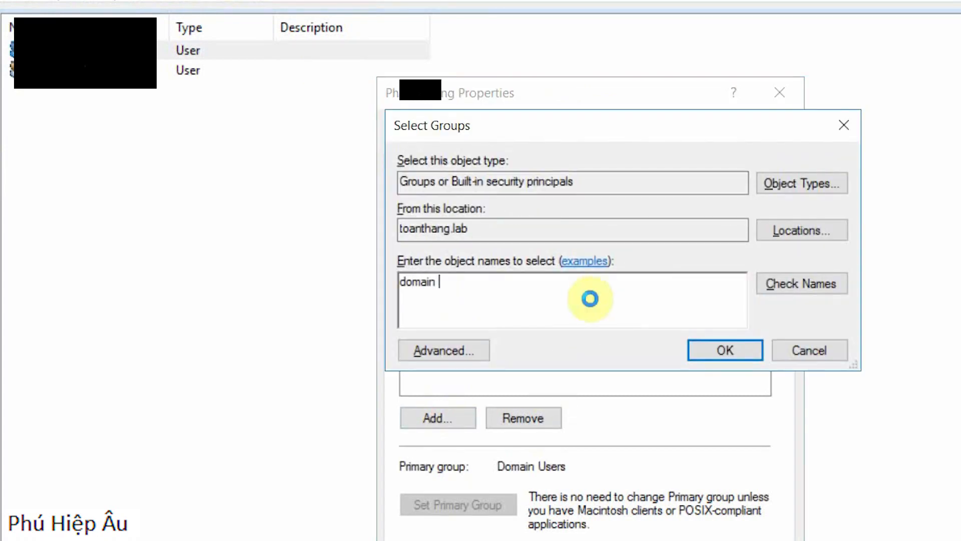
pyautogui.press('Return')
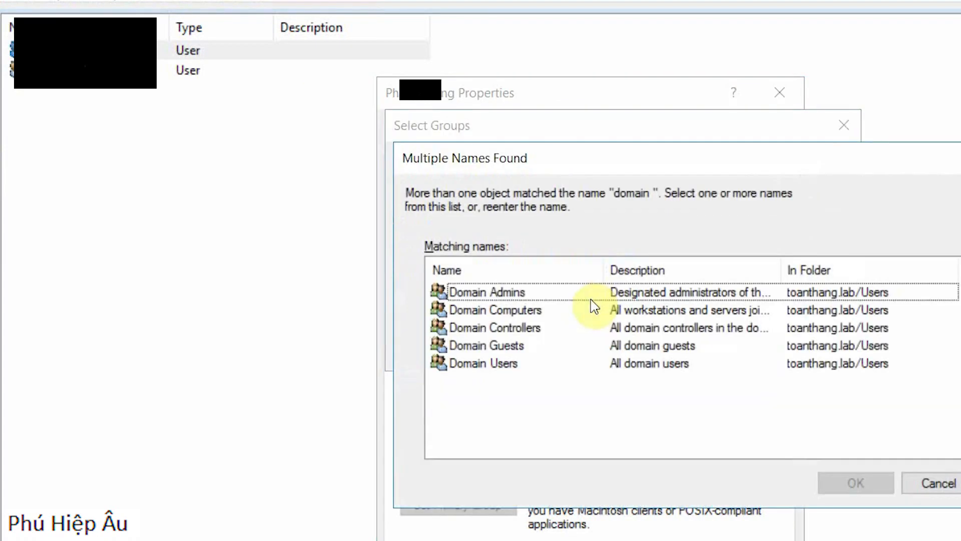
pyautogui.click(552, 293)
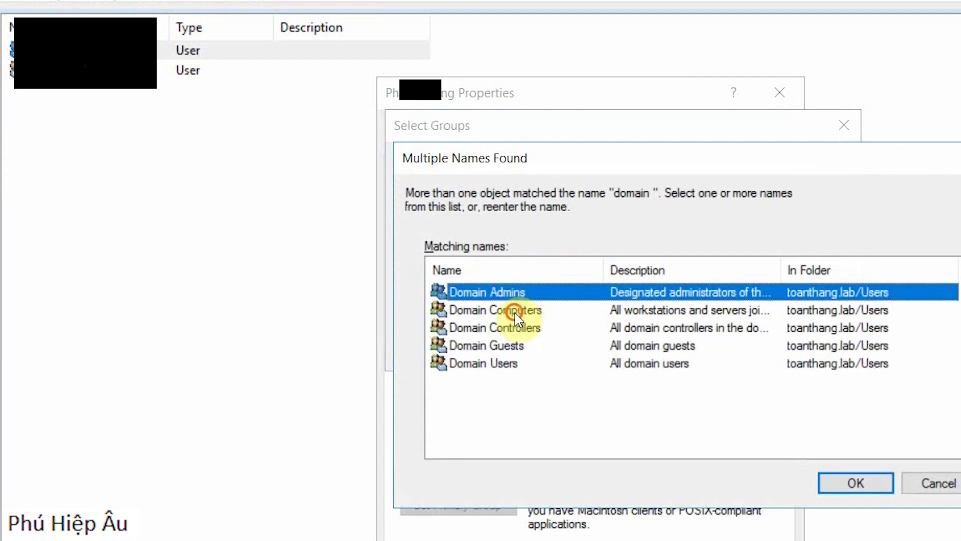
pyautogui.keyDown('ctrl'); pyautogui.click(516, 313); pyautogui.keyUp('ctrl')
pyautogui.keyDown('ctrl'); pyautogui.click(518, 327); pyautogui.keyUp('ctrl')
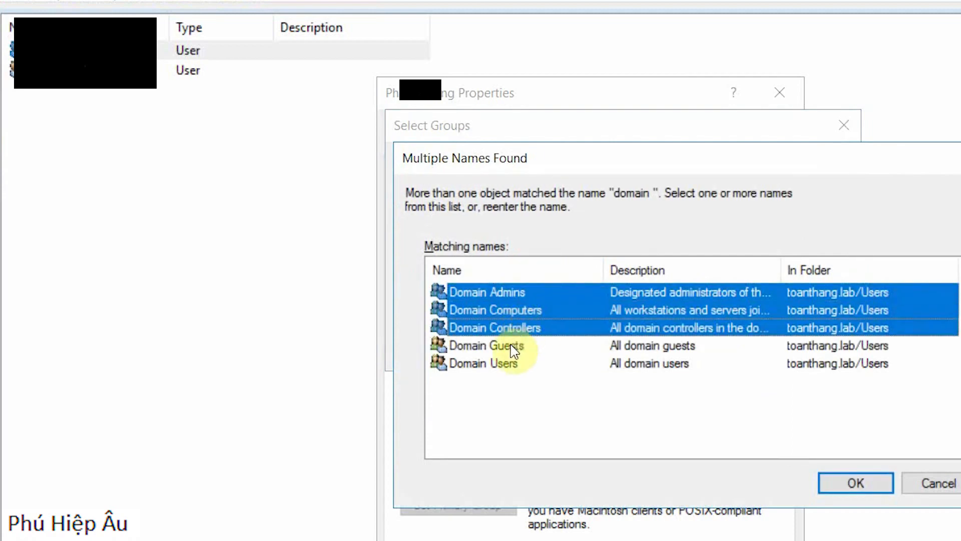
pyautogui.keyDown('ctrl'); pyautogui.click(499, 362); pyautogui.keyUp('ctrl')
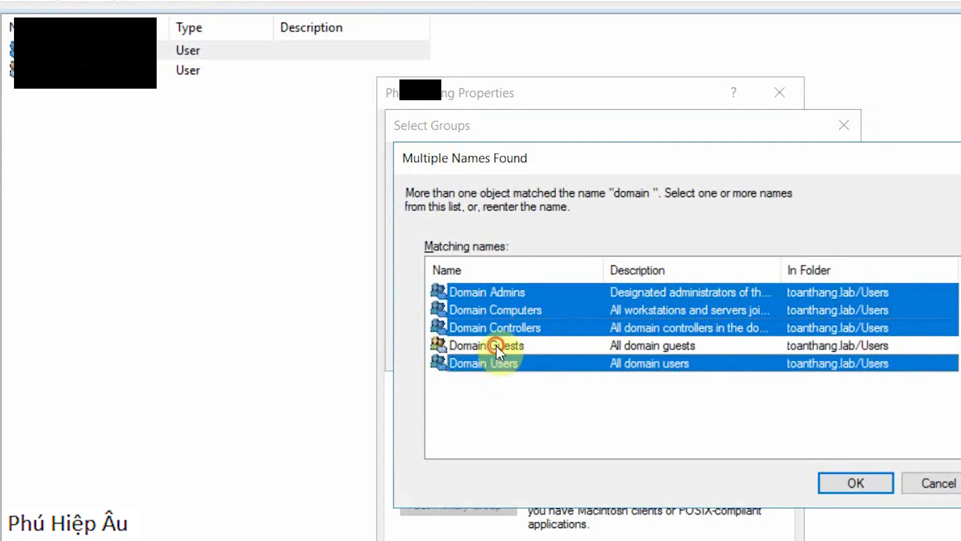
pyautogui.keyDown('ctrl'); pyautogui.click(497, 345); pyautogui.keyUp('ctrl')
pyautogui.keyDown('ctrl'); pyautogui.click(497, 345); pyautogui.keyUp('ctrl')
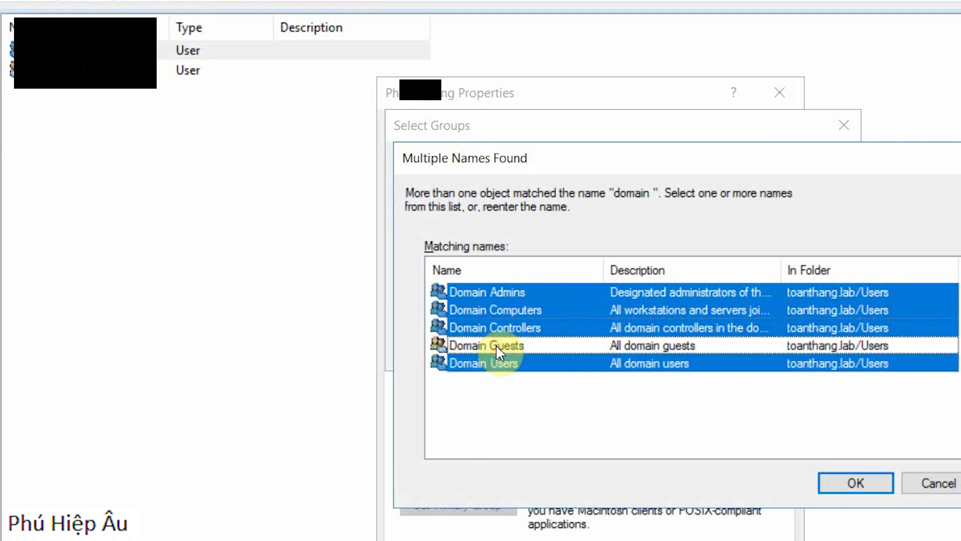
pyautogui.click(838, 484)
pyautogui.click(727, 352)
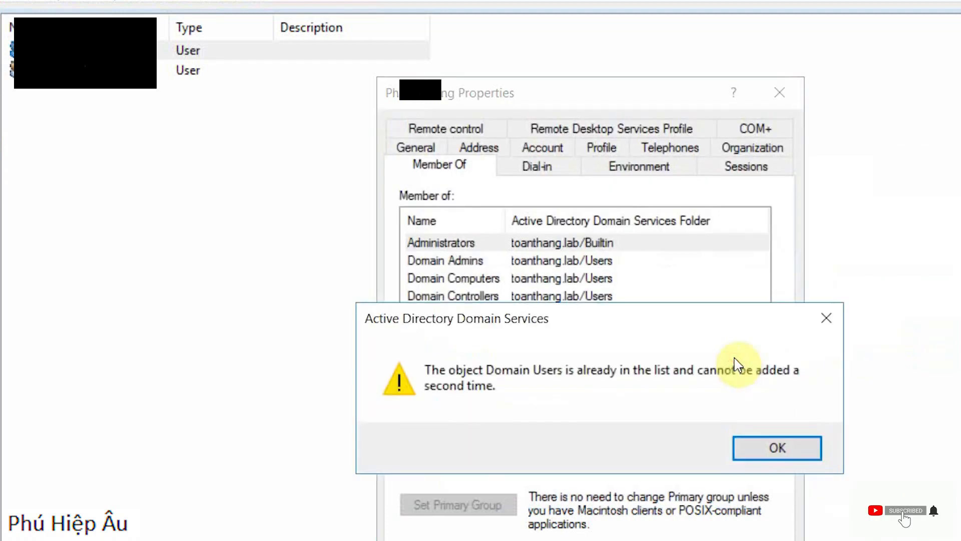
pyautogui.click(746, 453)
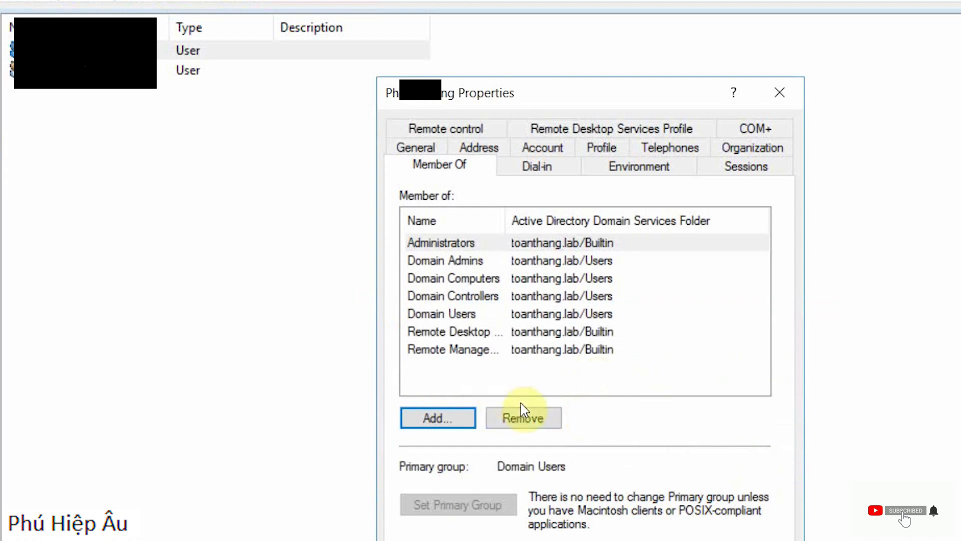
# Step: Add the same user to the Enterprise Admins group as well and save the account's properties
pyautogui.click(438, 418)
pyautogui.write('en')
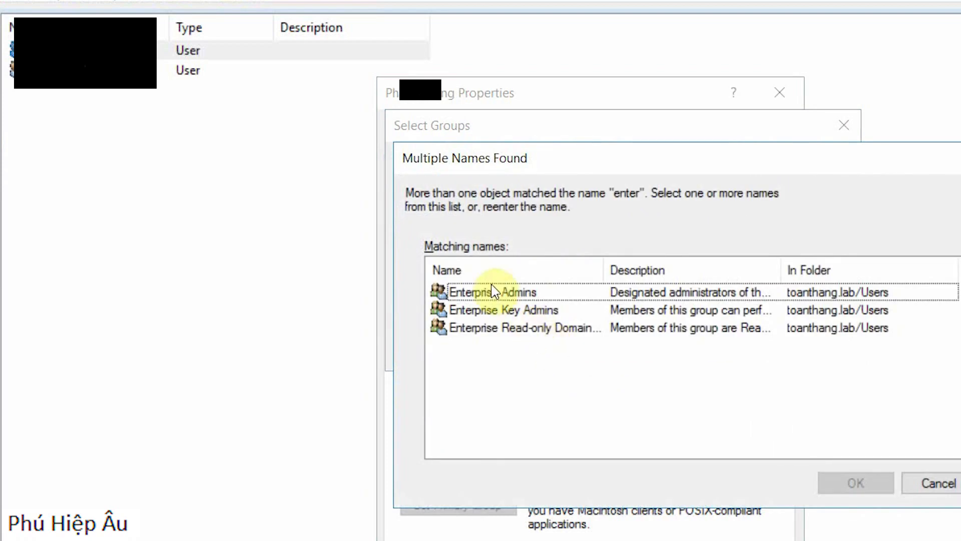
pyautogui.click(489, 293)
pyautogui.click(856, 484)
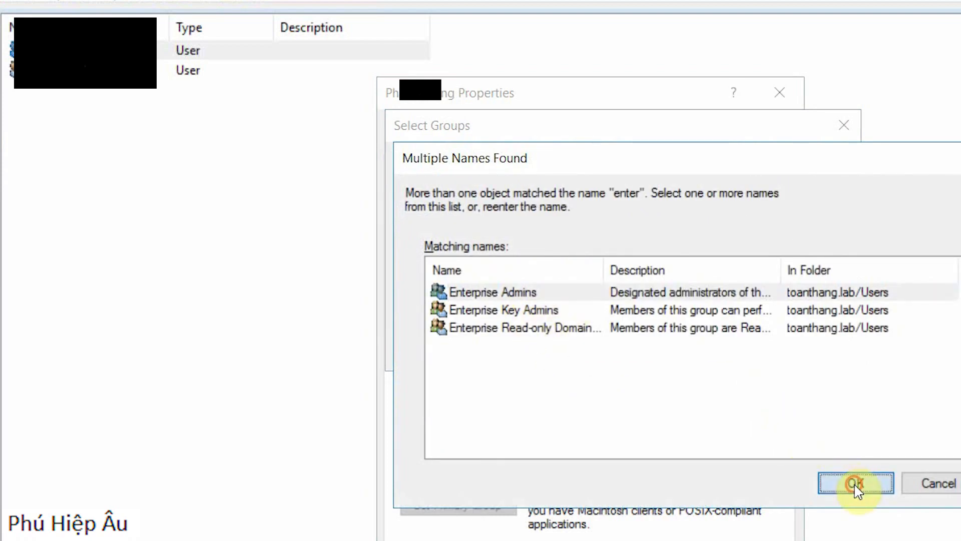
pyautogui.click(711, 351)
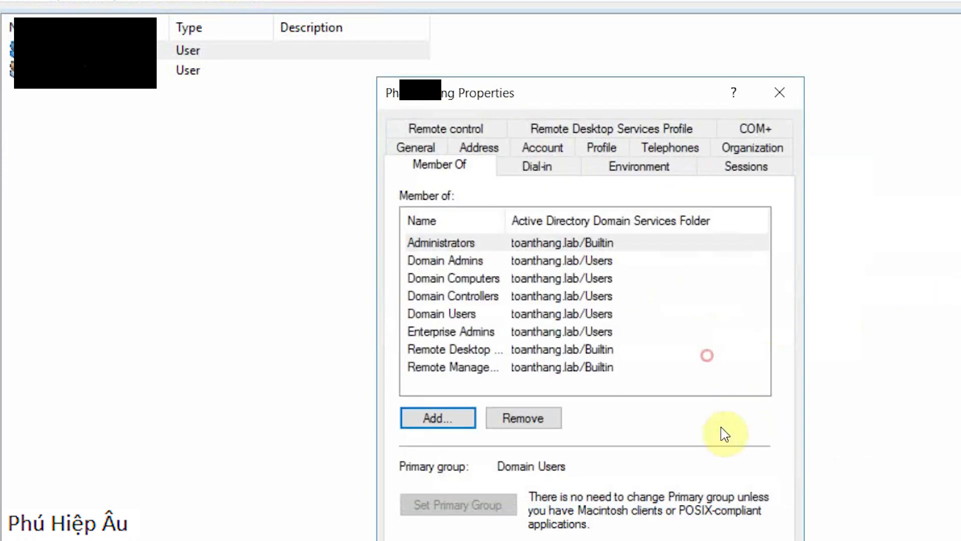
pyautogui.click(441, 243)
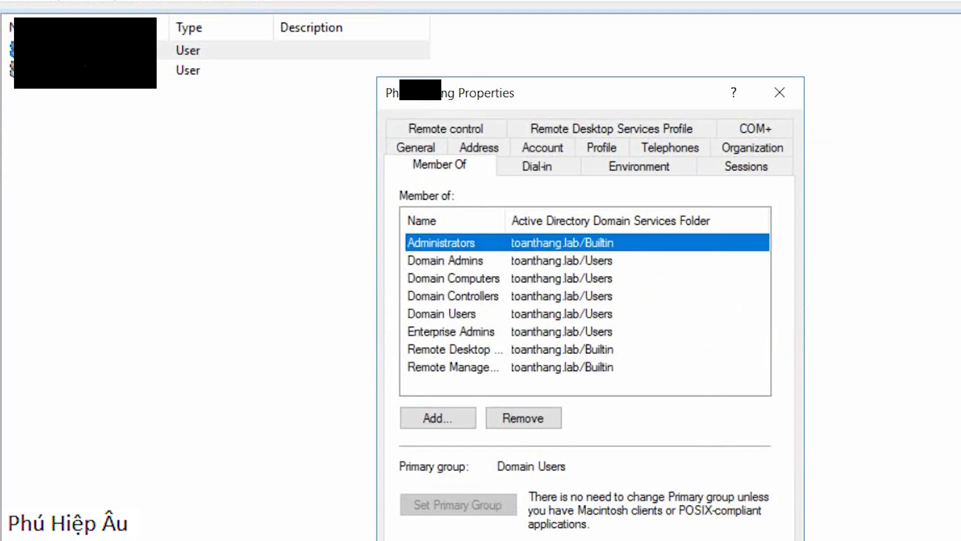
pyautogui.click(511, 540)
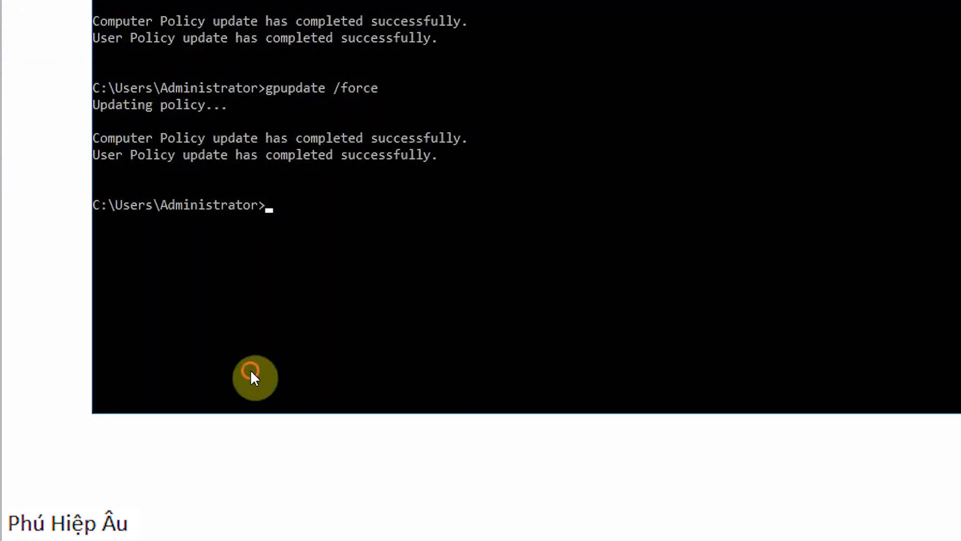
# Step: Rerun gpupdate /force in the server's Command Prompt
pyautogui.press('Up')
pyautogui.press('Return')
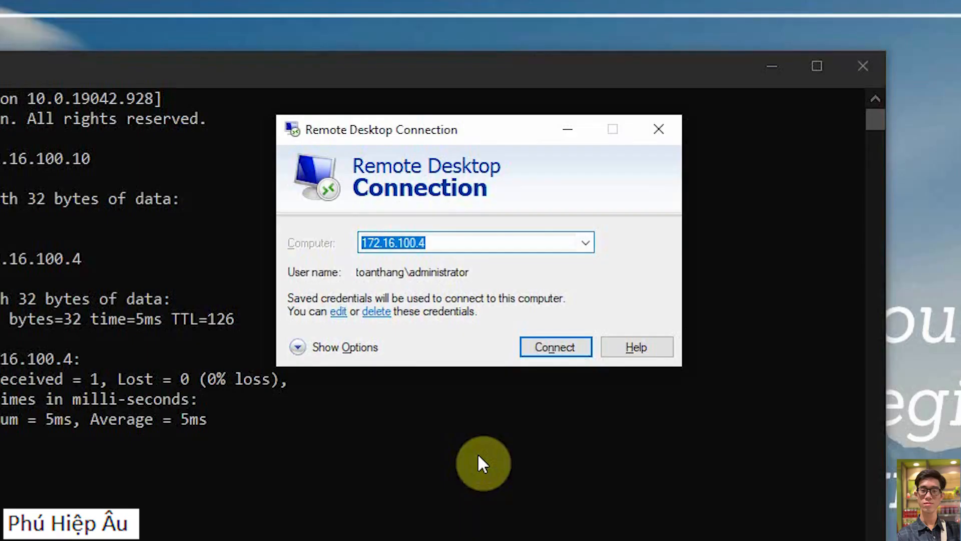
# Step: Connect to 172.16.100.4 over Remote Desktop with a different account, entering the domain user's logon name and the account password
pyautogui.press('Return')
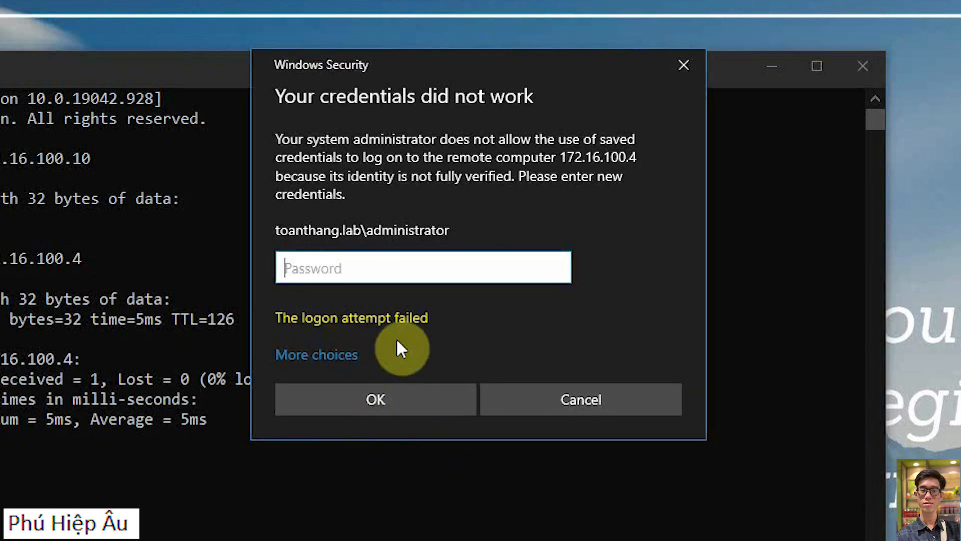
pyautogui.click(353, 357)
pyautogui.click(429, 453)
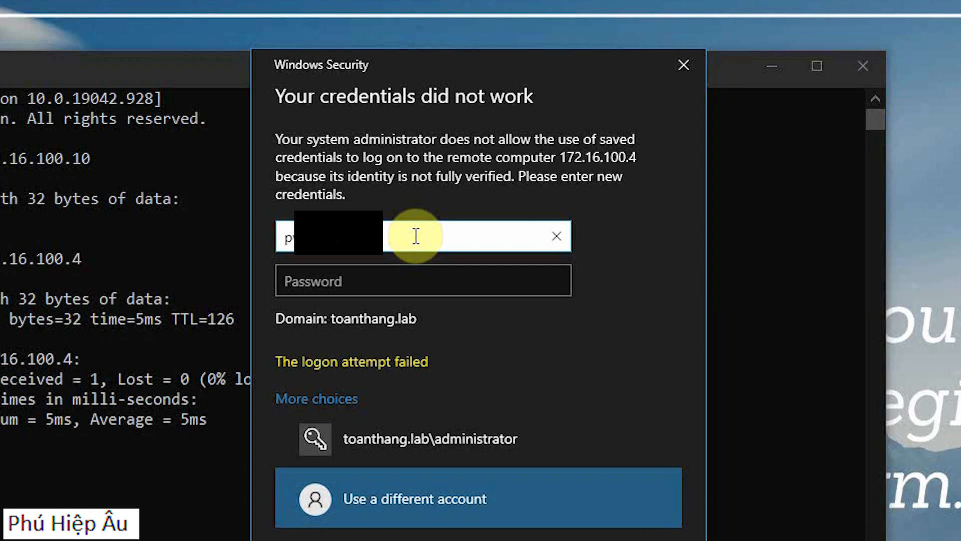
pyautogui.press('Tab')
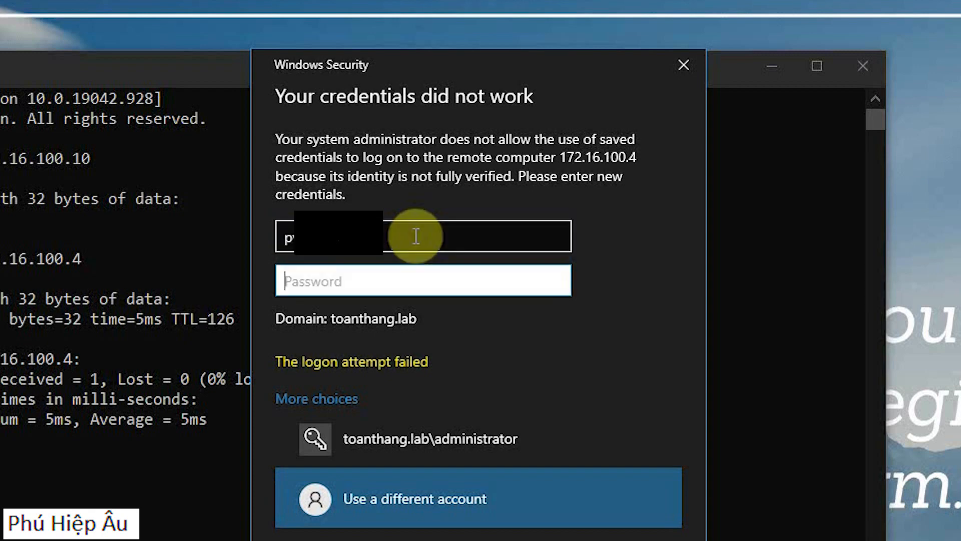
pyautogui.write('•')
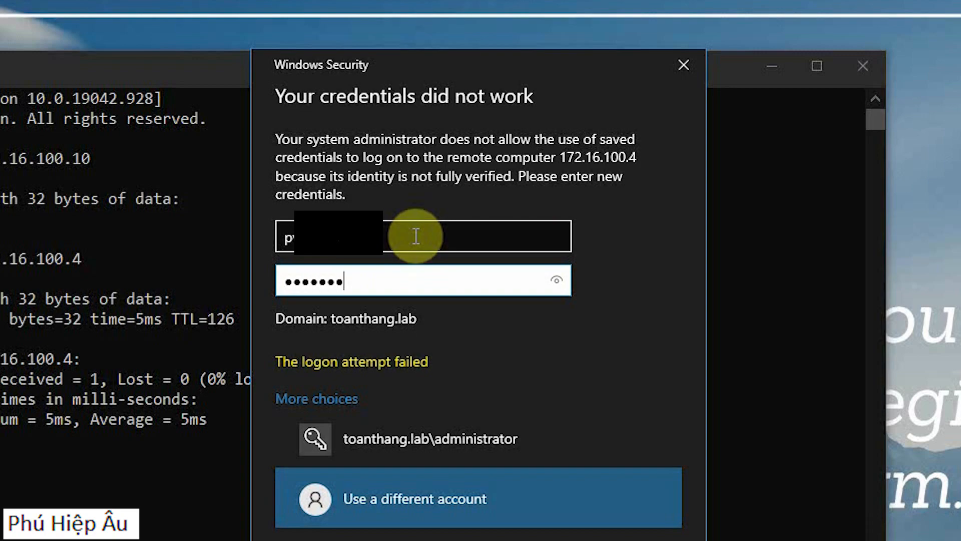
pyautogui.press('Return')
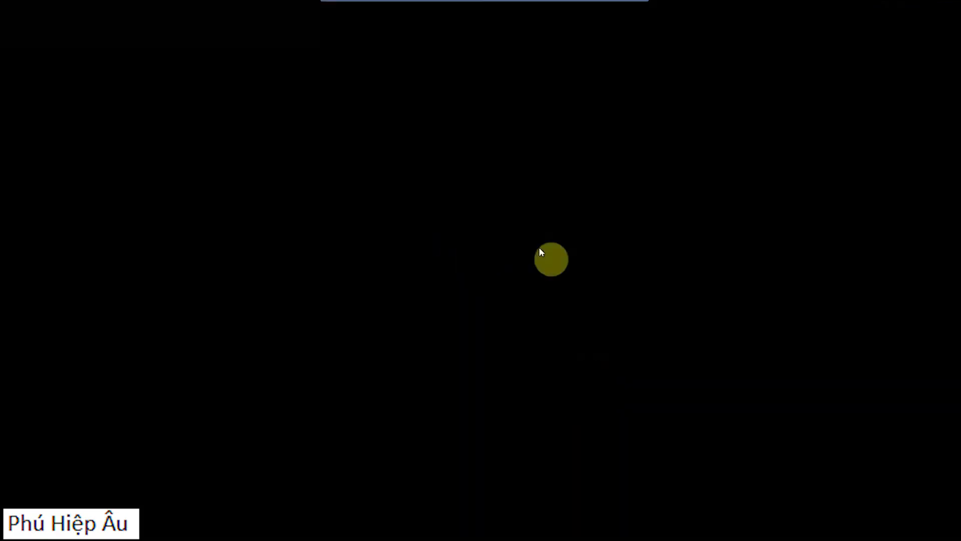